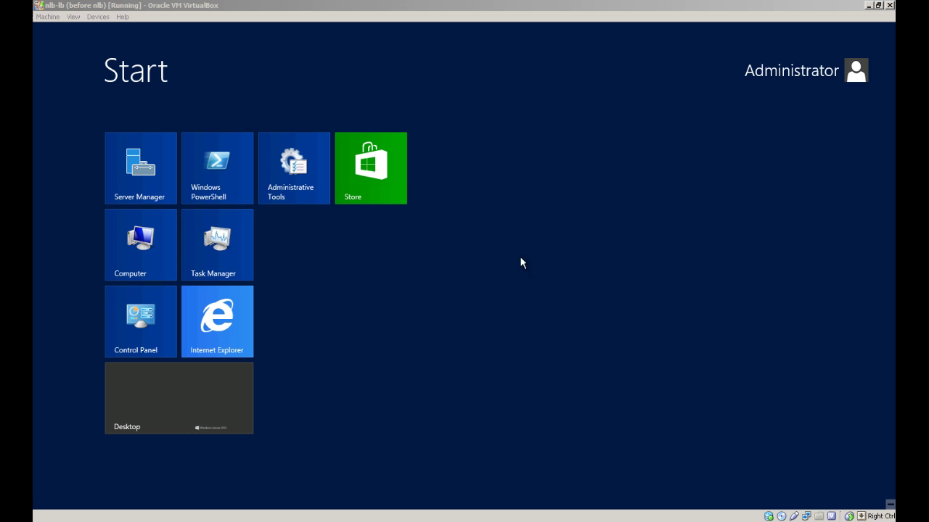
Step: Open Server Manager from Start and launch the Add Roles and Features Wizard from the Dashboard
left_click(123, 179)
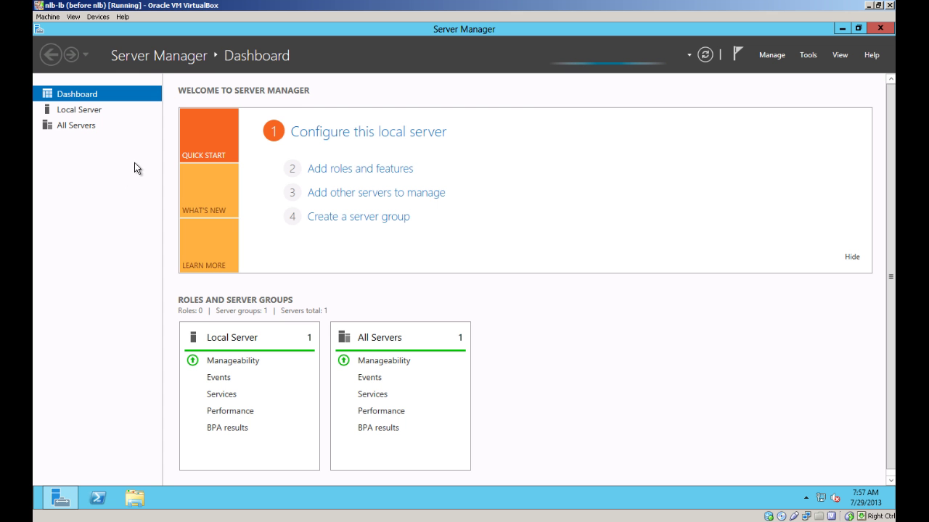
left_click(357, 172)
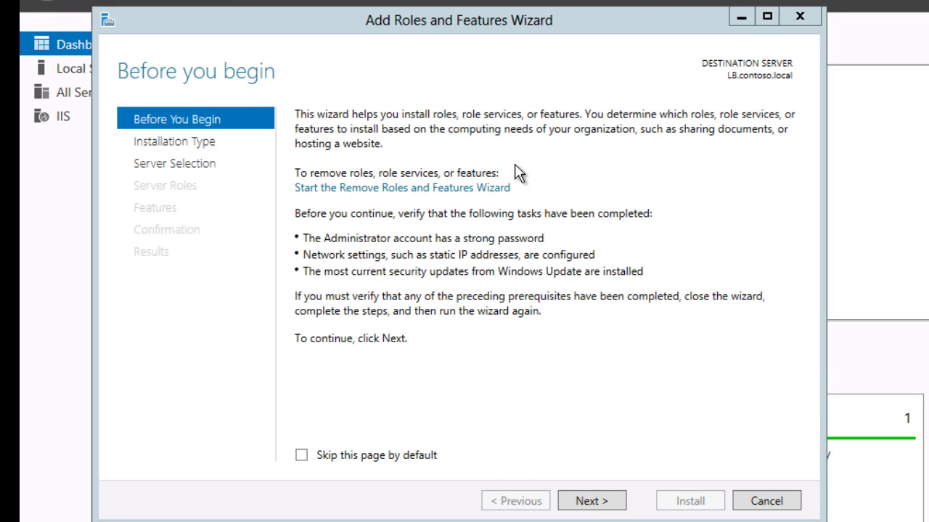
Step: Advance the wizard with role-based installation on LB.contoso.local, skipping server roles
left_click(595, 502)
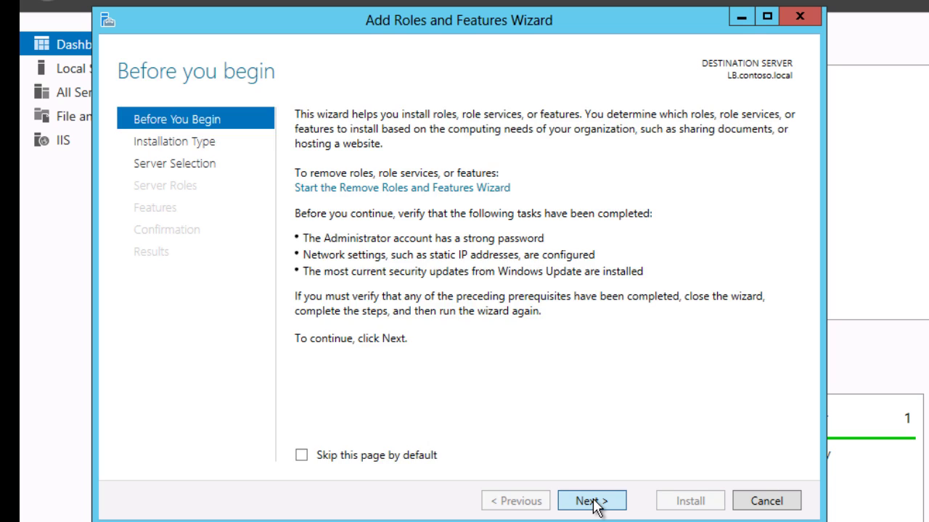
left_click(595, 502)
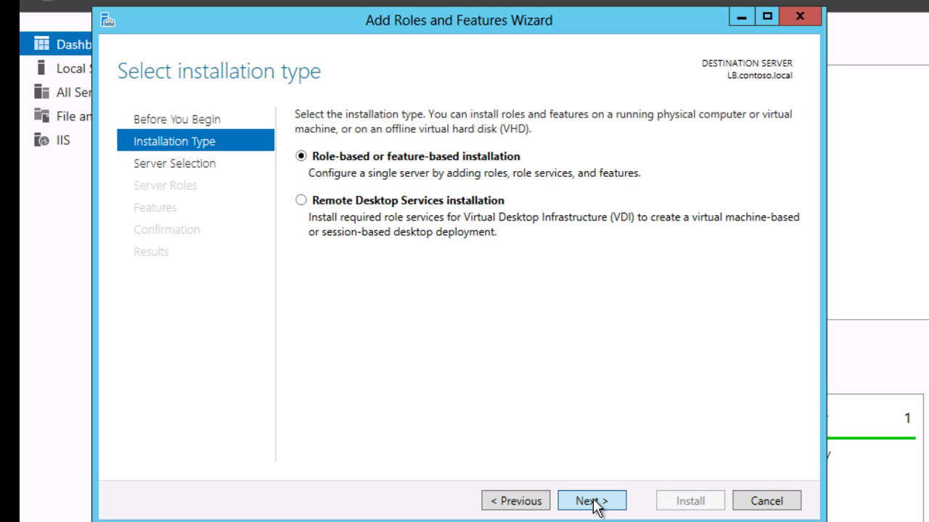
left_click(594, 502)
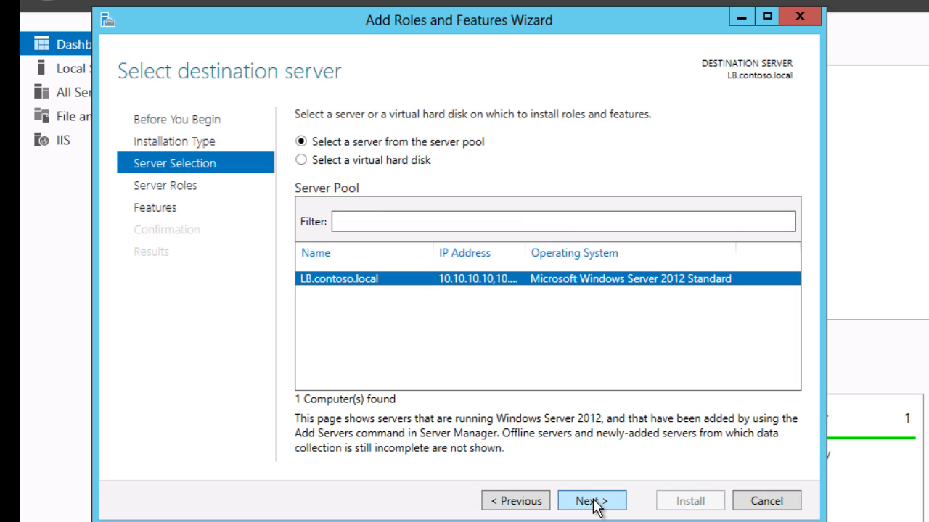
left_click(594, 502)
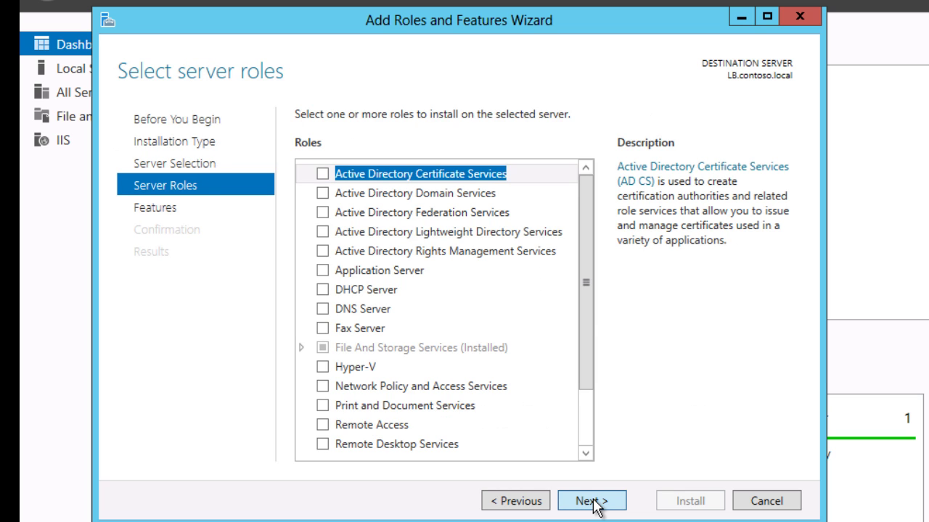
left_click(592, 501)
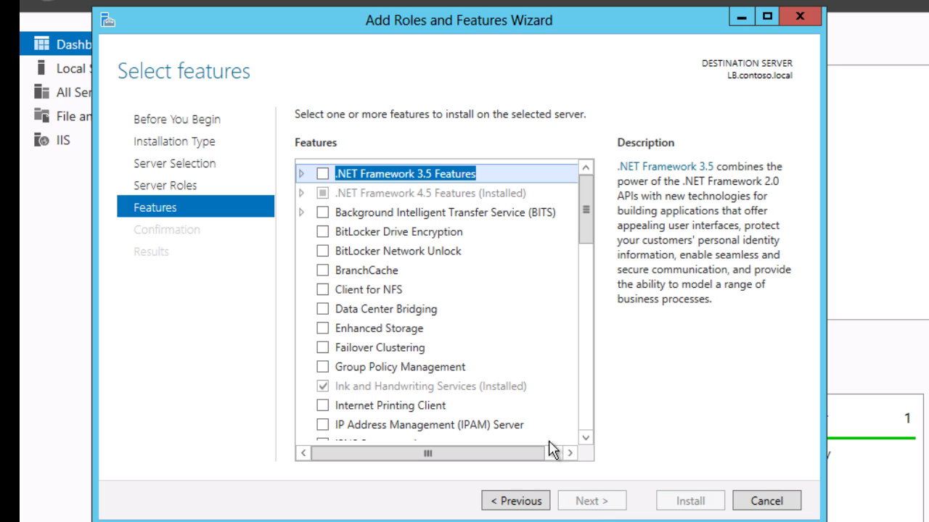
Step: Select Network Load Balancing with its management tools and start the installation
left_click(586, 375)
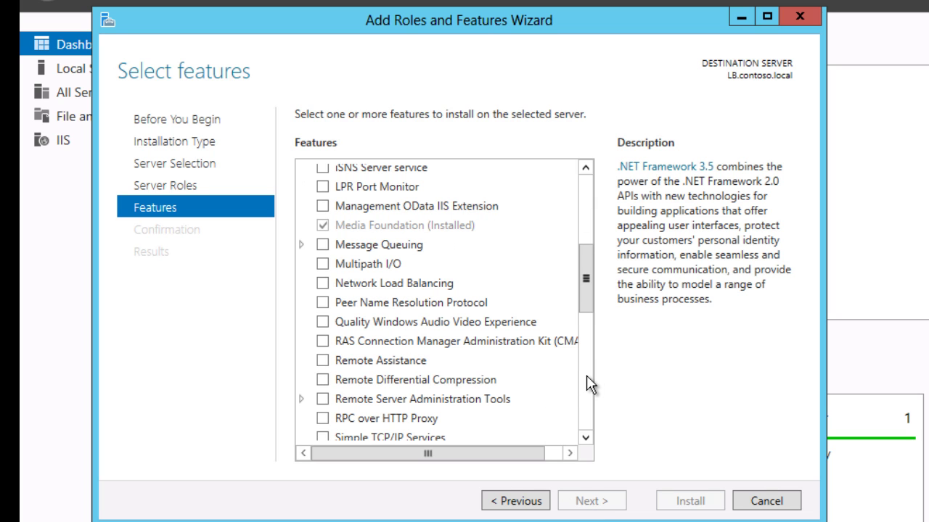
left_click(323, 284)
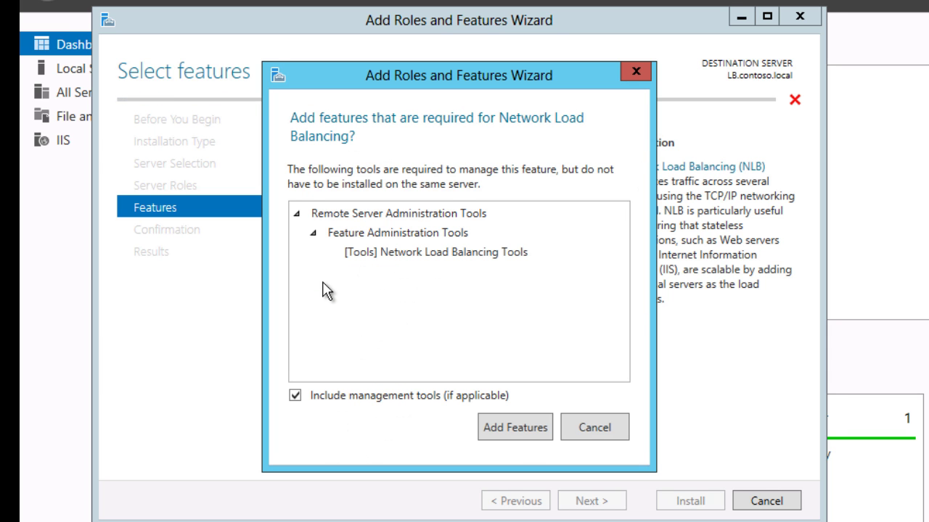
left_click(503, 433)
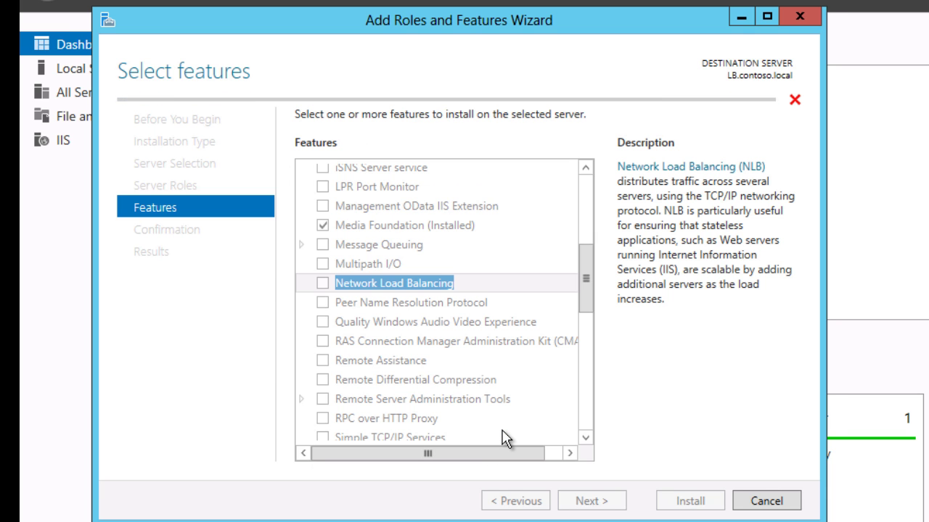
left_click(588, 500)
left_click(688, 501)
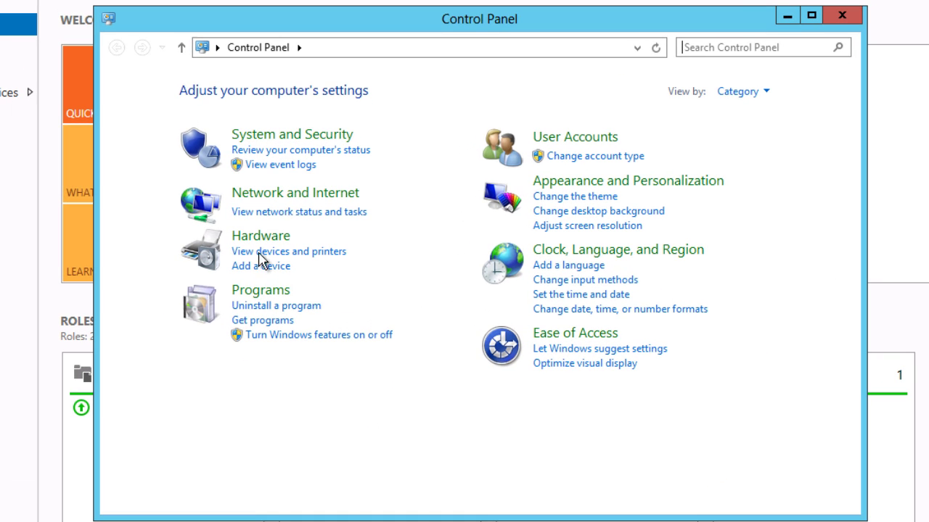
Step: Open Network and Sharing Center and inspect Ethernet 2's connection properties without changing anything
left_click(294, 196)
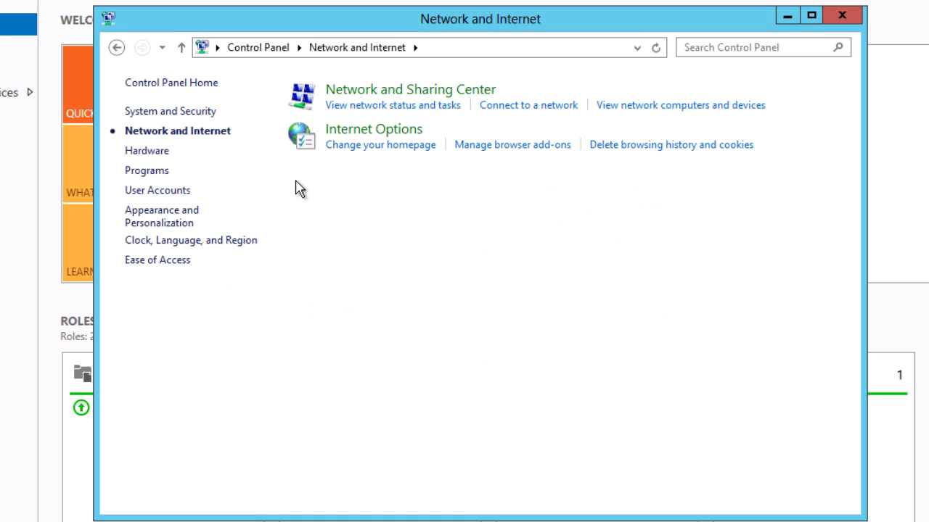
left_click(378, 108)
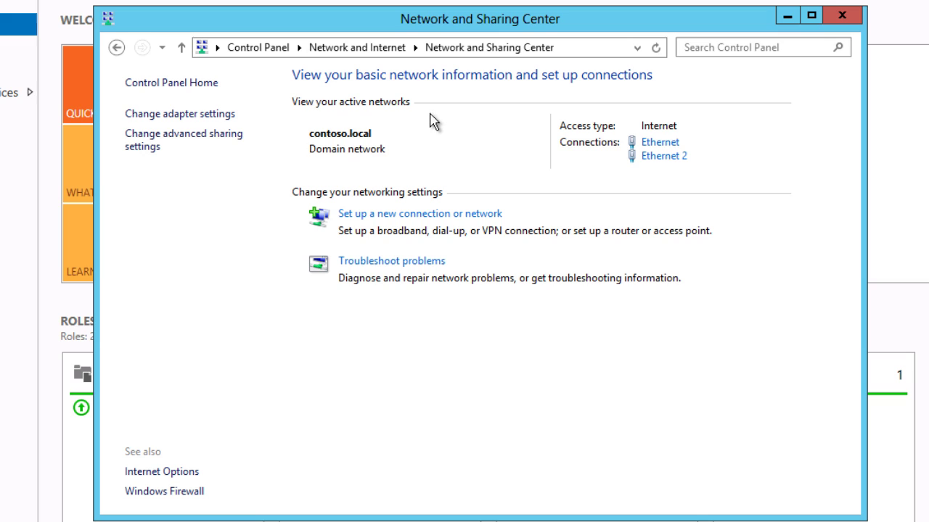
left_click(658, 144)
left_click(662, 158)
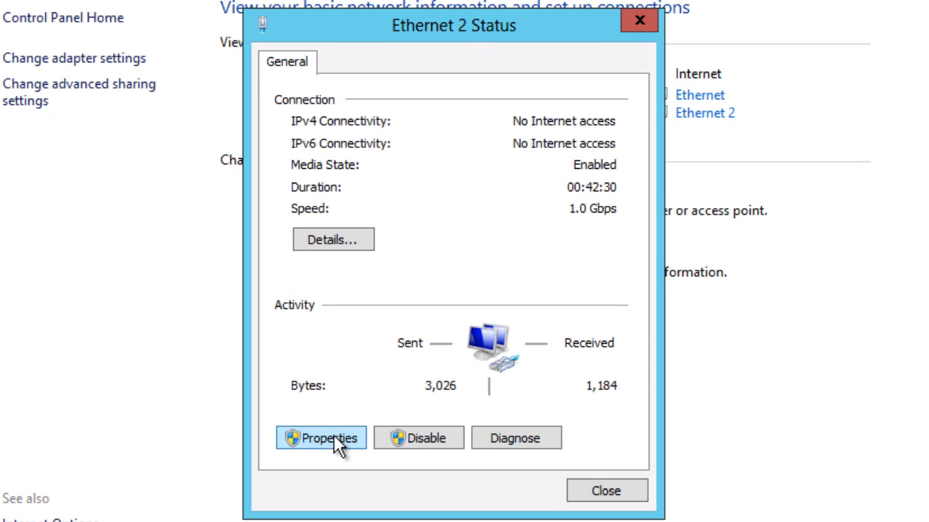
left_click(333, 436)
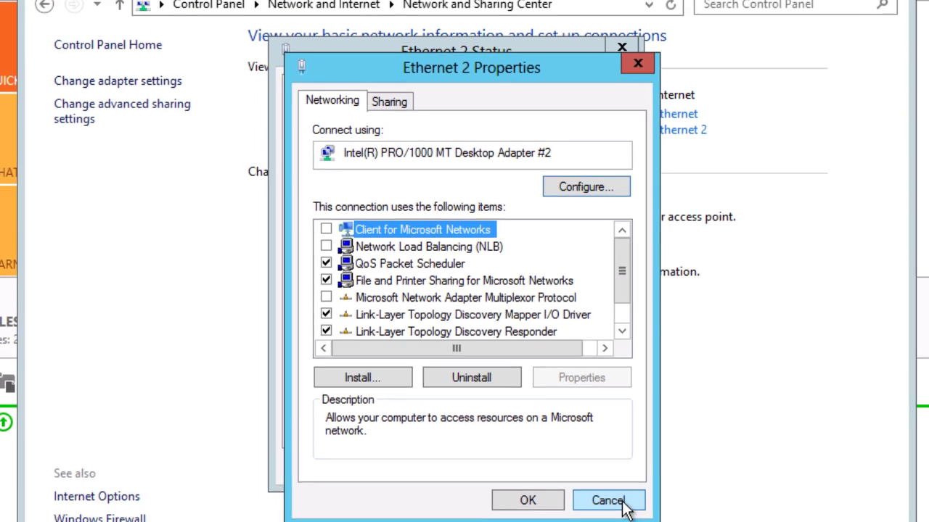
left_click(624, 520)
left_click(609, 465)
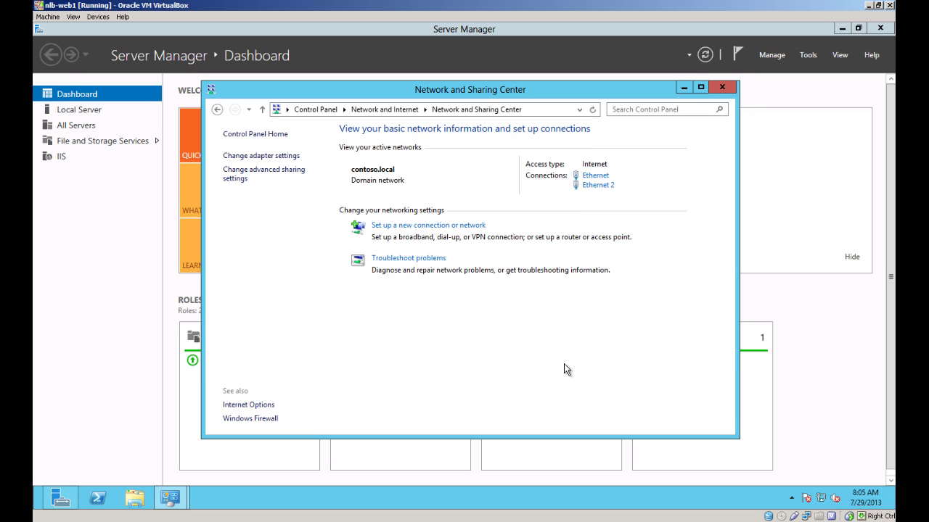
Step: On the nlb-lb VM, launch Network Load Balancing Manager and start a New Cluster
left_click(722, 87)
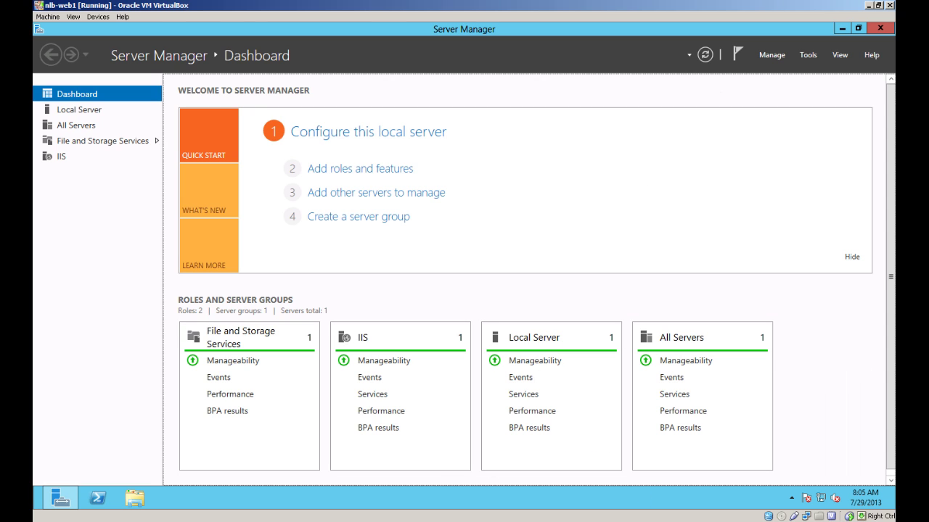
mouse_move(512, 518)
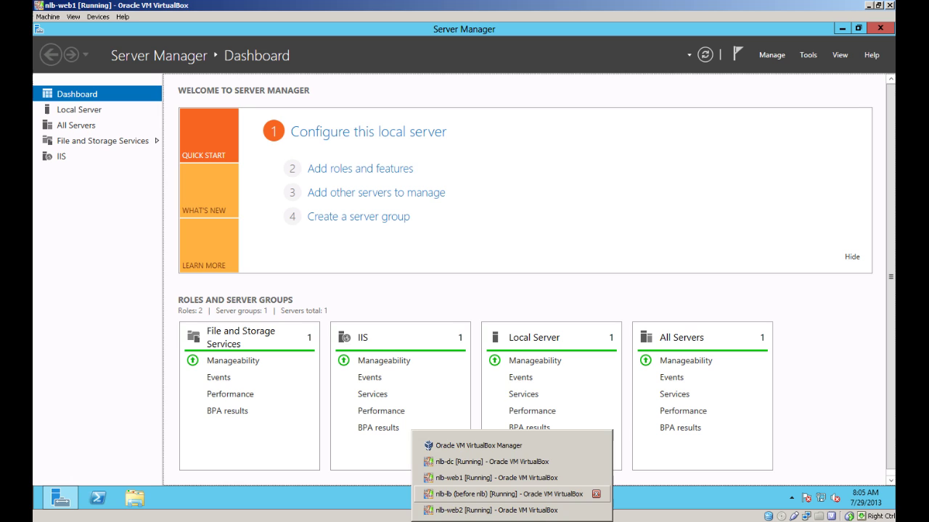
left_click(500, 494)
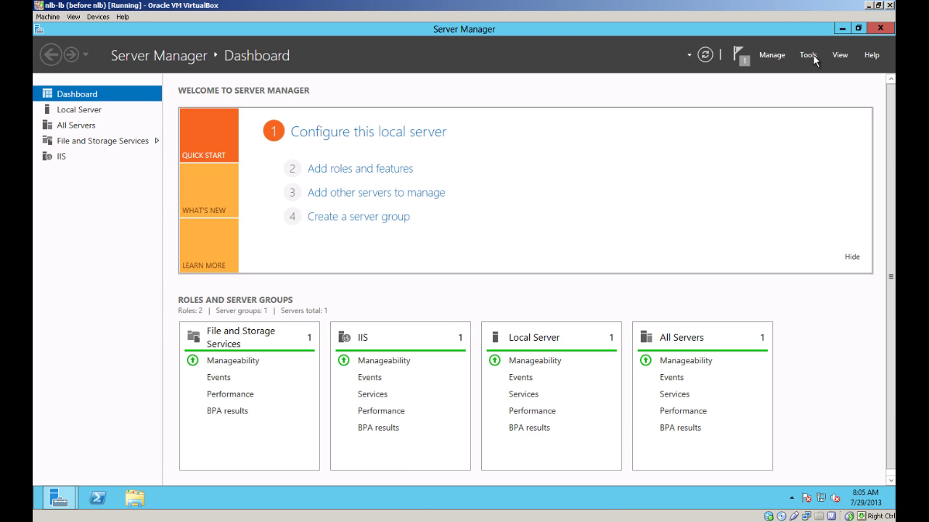
left_click(808, 55)
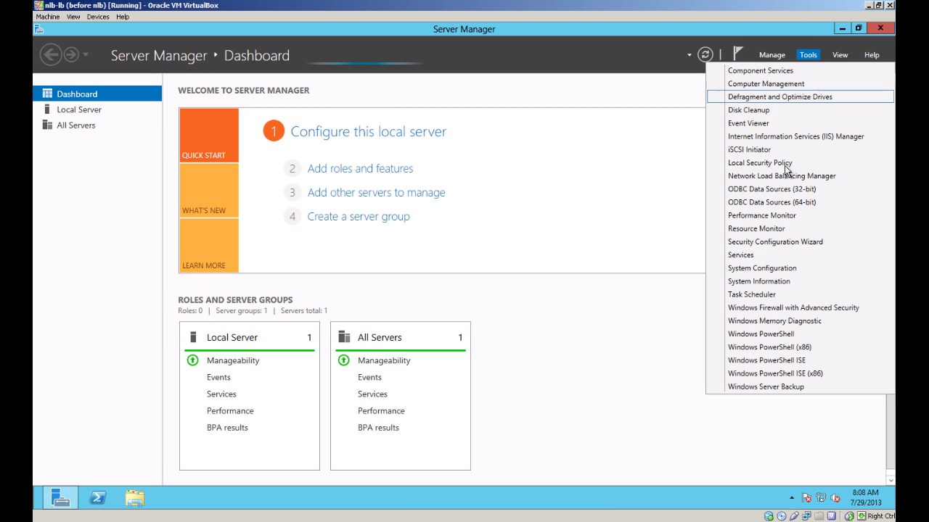
left_click(786, 175)
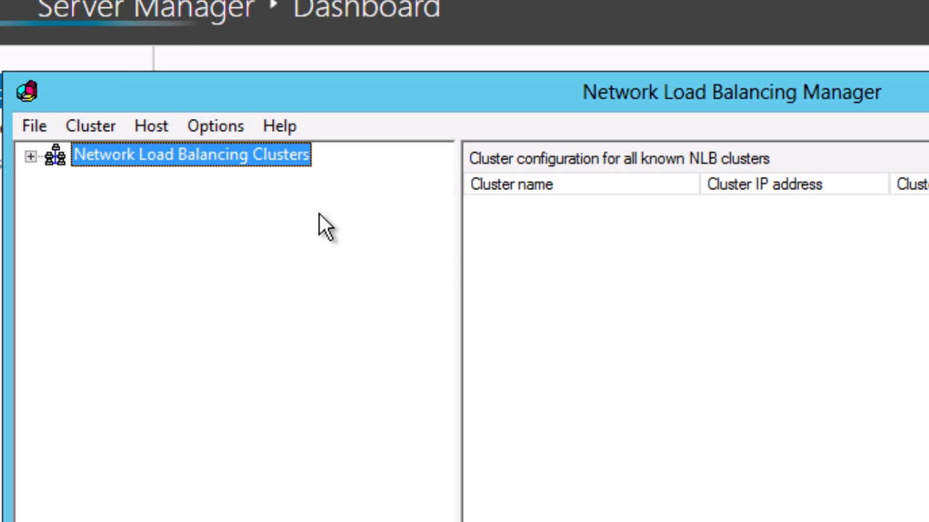
right_click(120, 153)
left_click(158, 174)
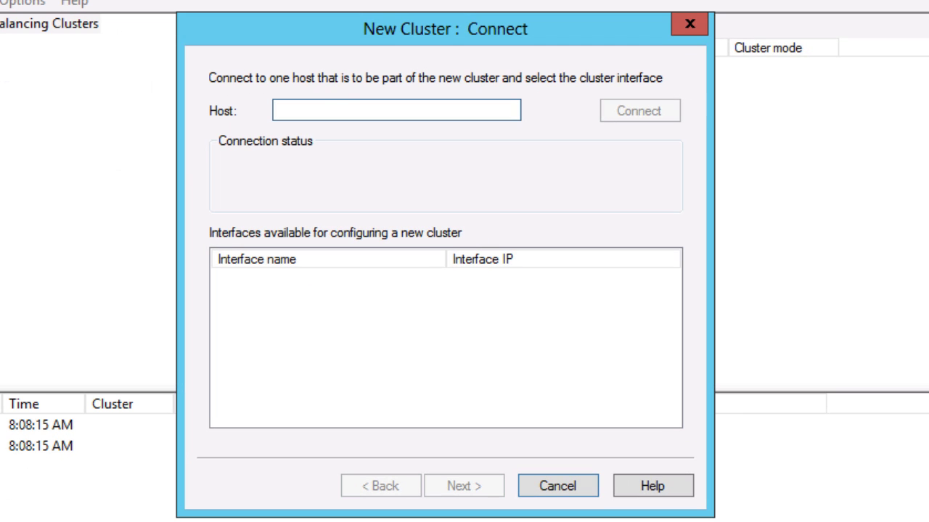
Step: Connect to host 10.10.10.11 and use its Ethernet 2 interface (10.10.10.21) for the cluster
left_click(329, 107)
type("10.10.10")
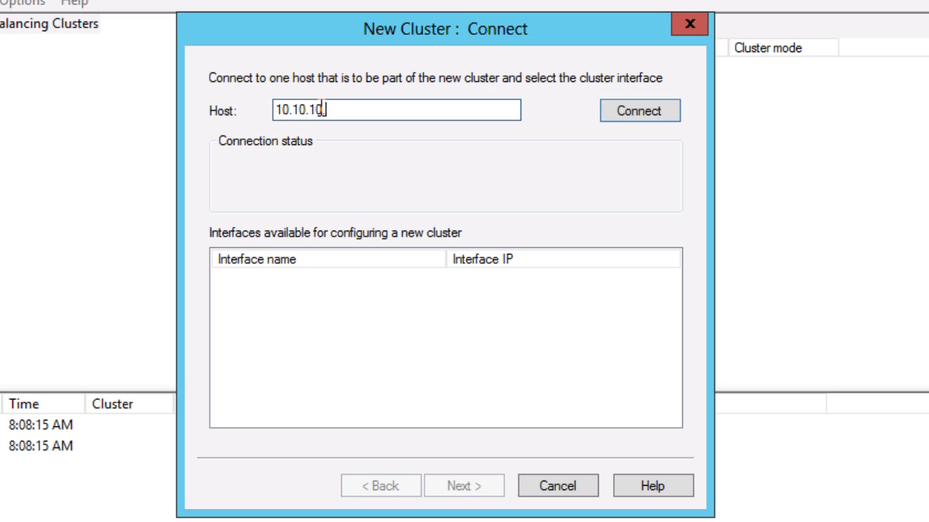
type(".11")
left_click(638, 110)
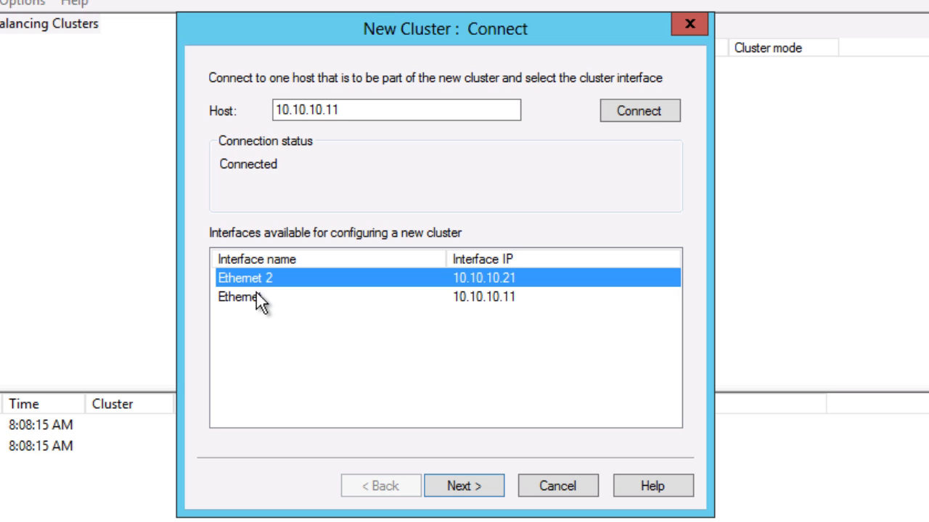
left_click(260, 301)
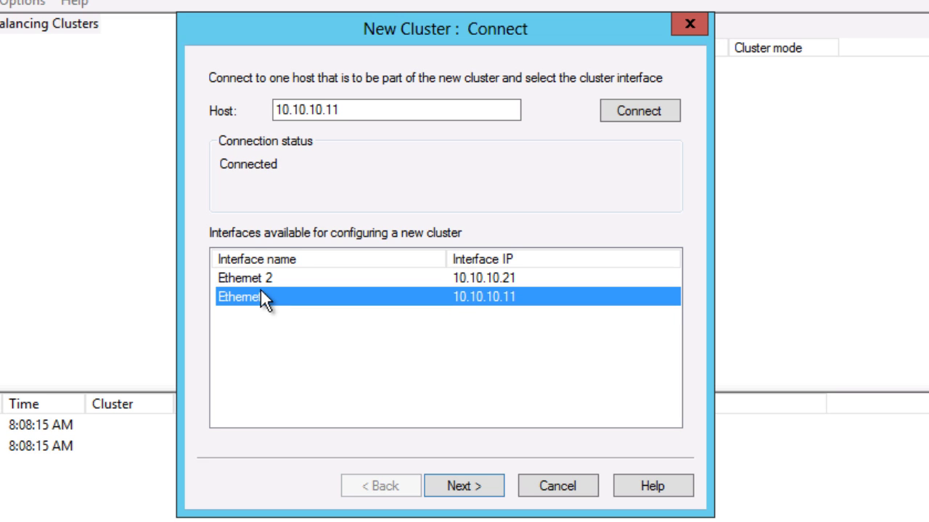
left_click(261, 278)
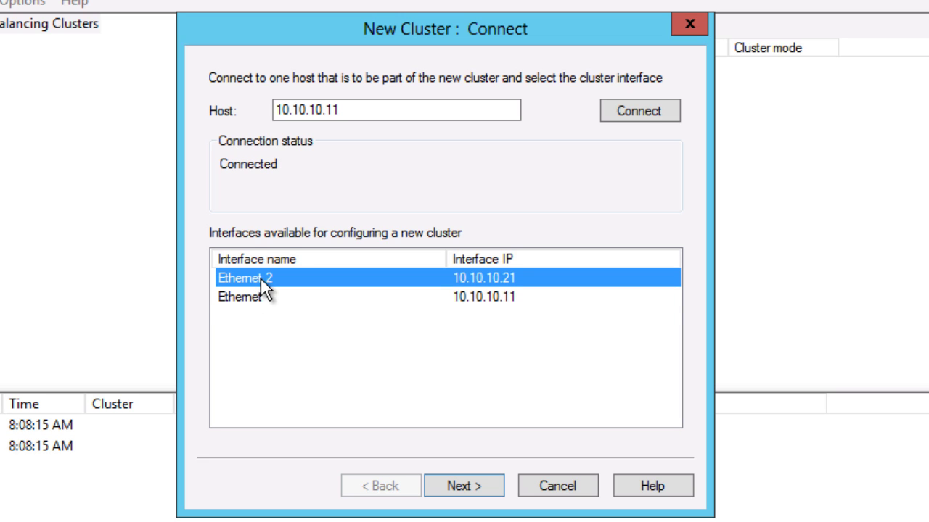
left_click(477, 491)
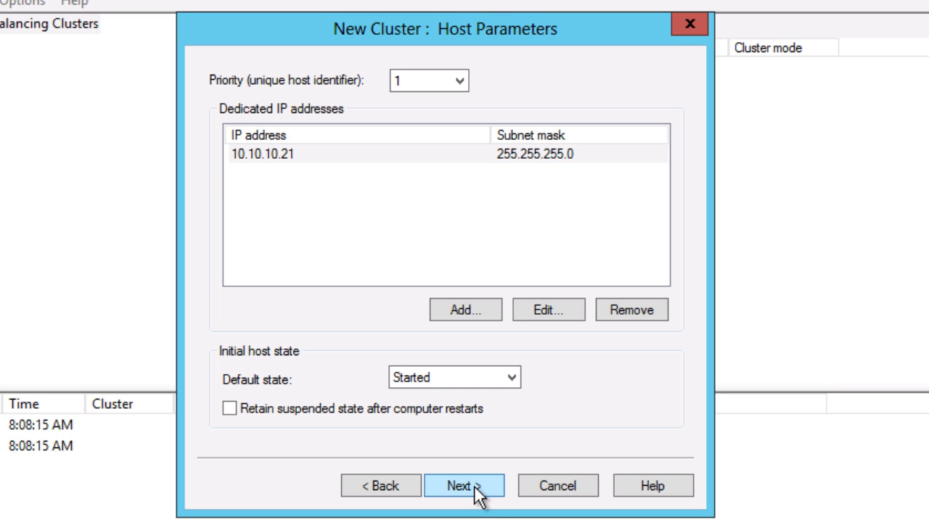
Step: Add cluster IP address 10.10.10.50 with subnet mask 255.255.255.0
left_click(476, 492)
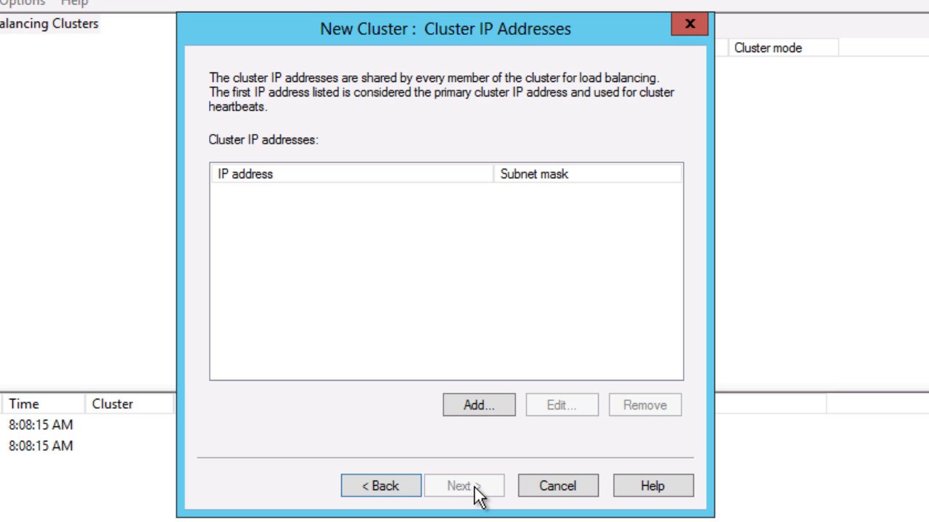
left_click(479, 405)
type("10 . 10 . ")
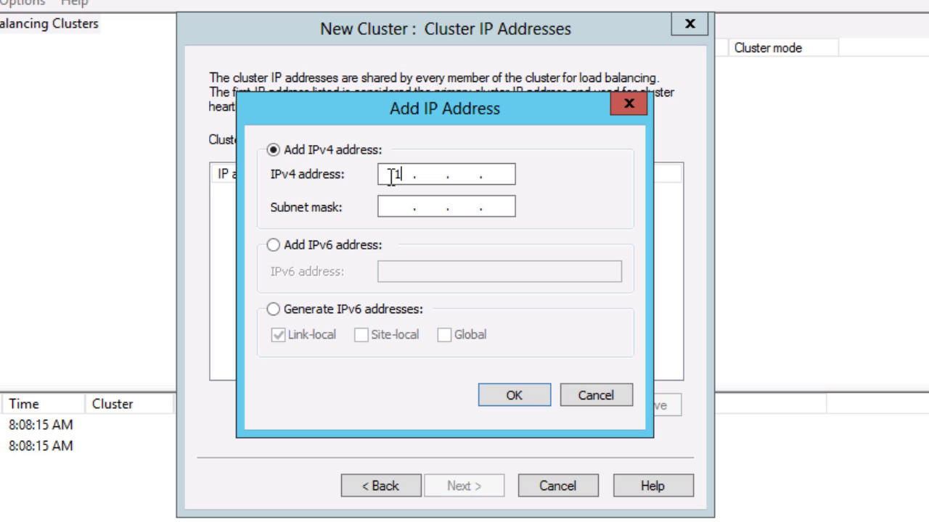
type("10 . 50")
key("Tab")
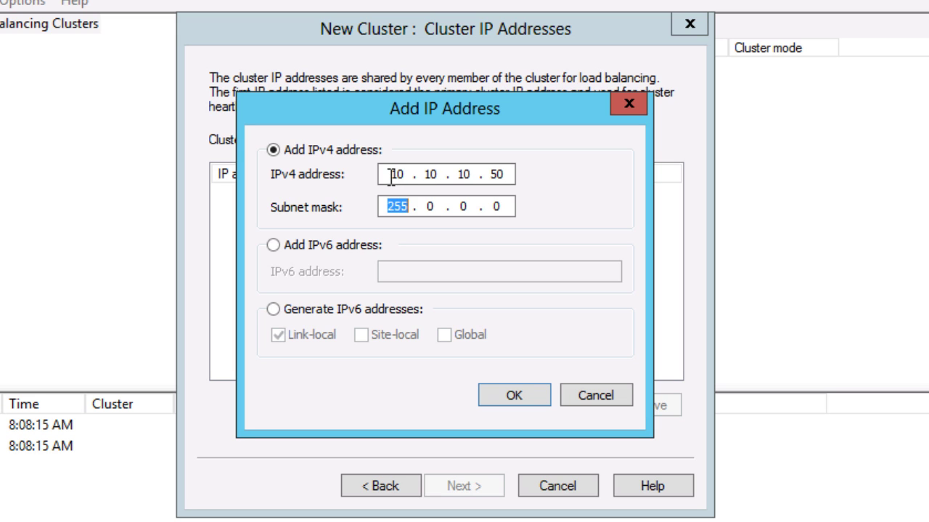
type("255255255")
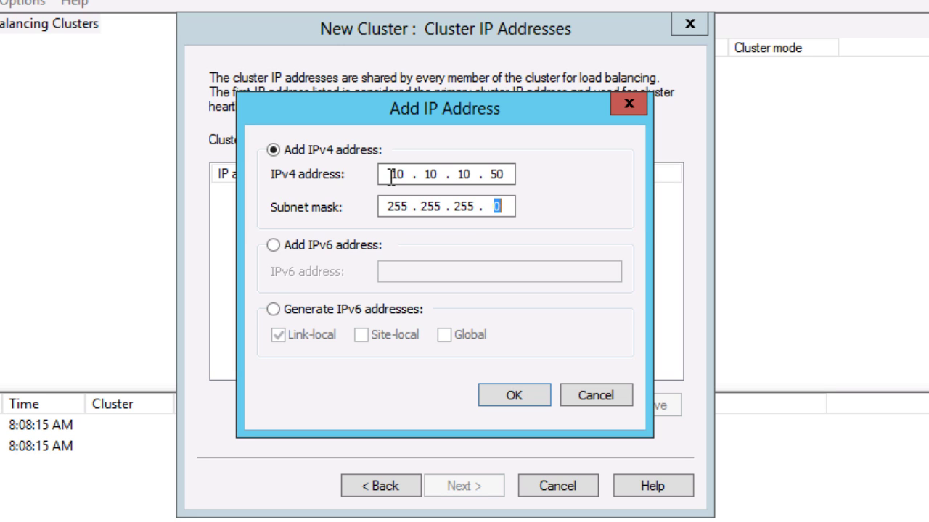
left_click(521, 398)
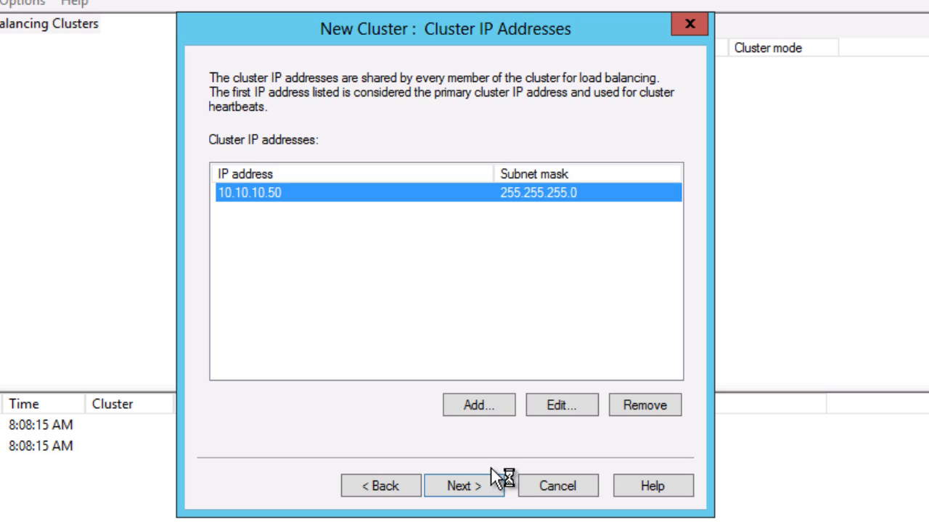
Step: Change the cluster operation mode from Unicast to Multicast and proceed to Port Rules
left_click(484, 484)
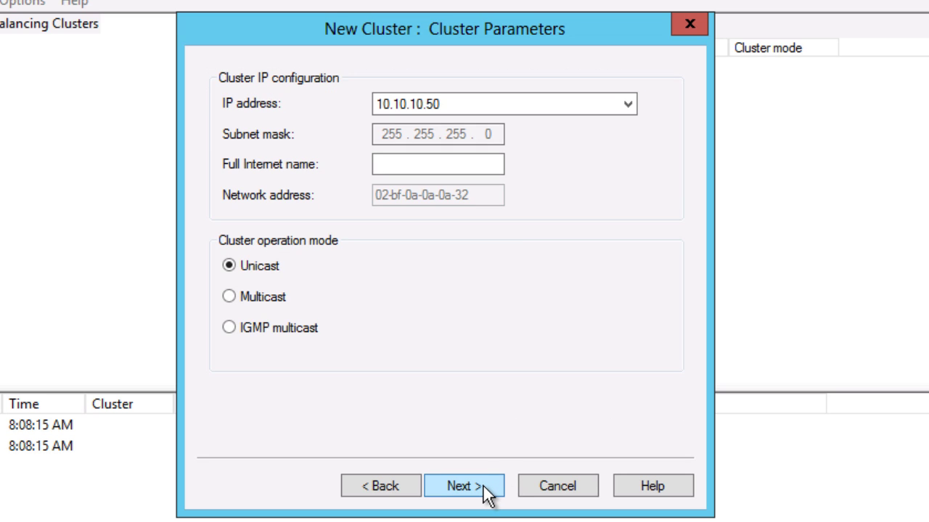
left_click(246, 306)
left_click(446, 492)
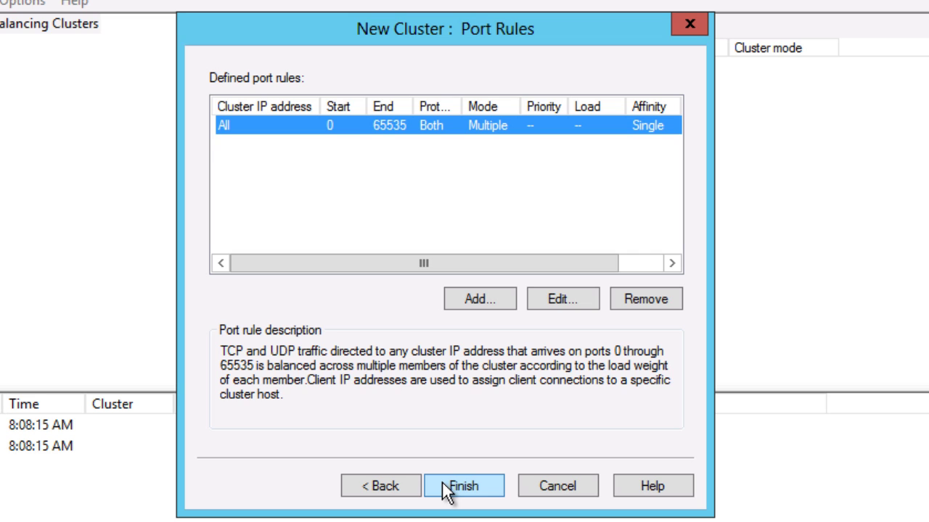
Step: Remove the default 0–65535 rule and add a port 80–80 rule with Affinity None
left_click(646, 301)
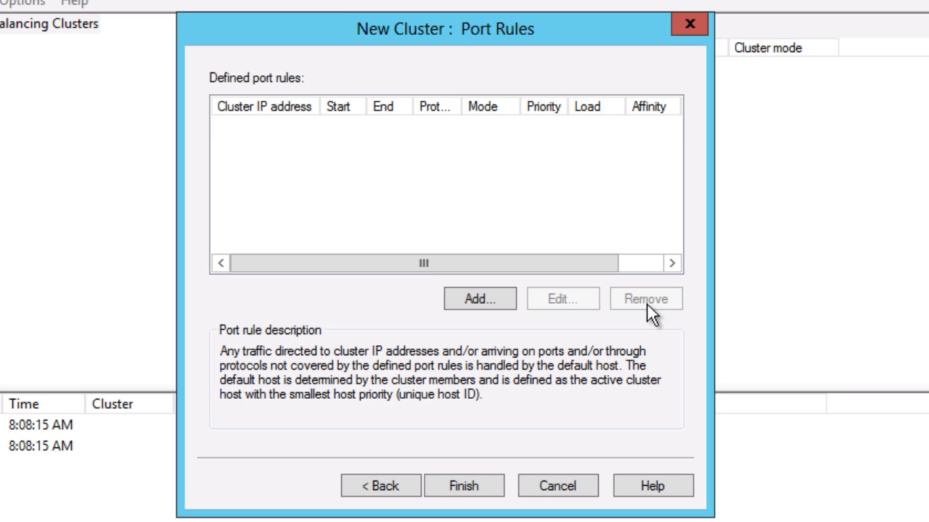
left_click(481, 300)
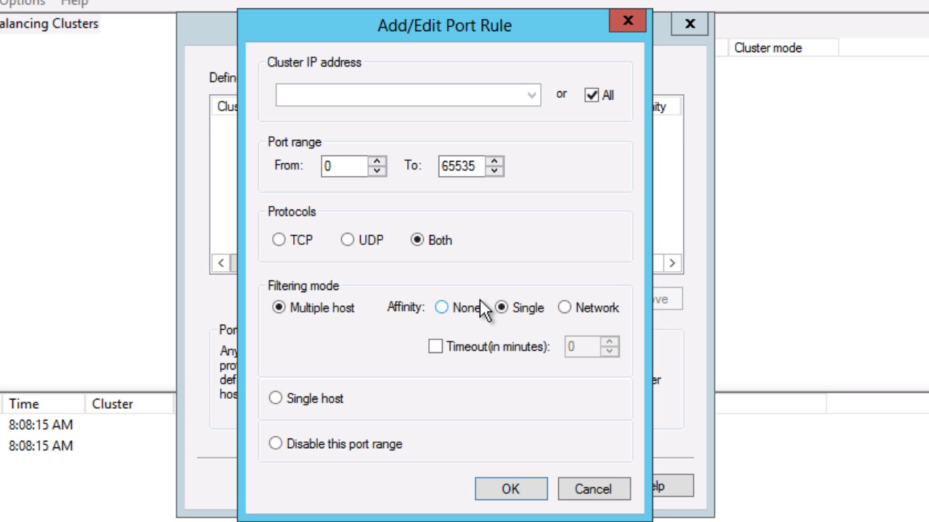
left_click(347, 168)
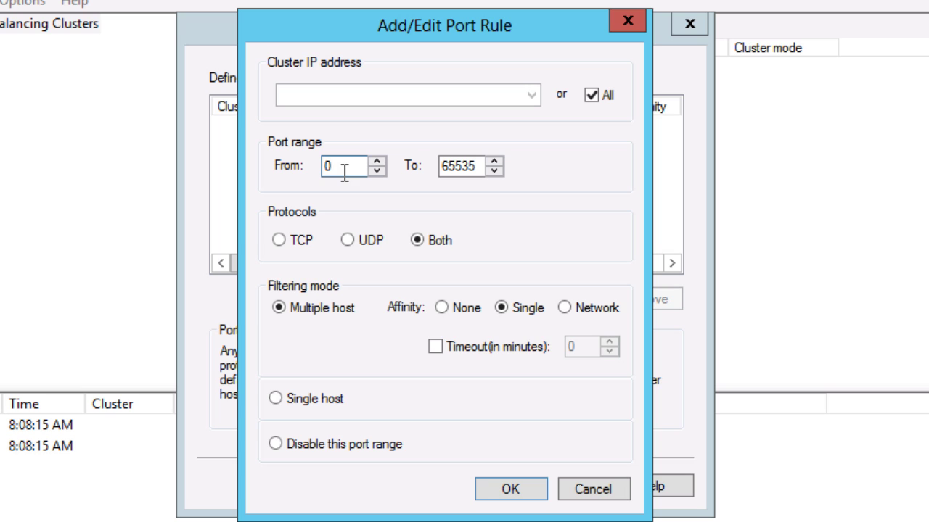
left_click_drag(347, 168, 297, 174)
type("80")
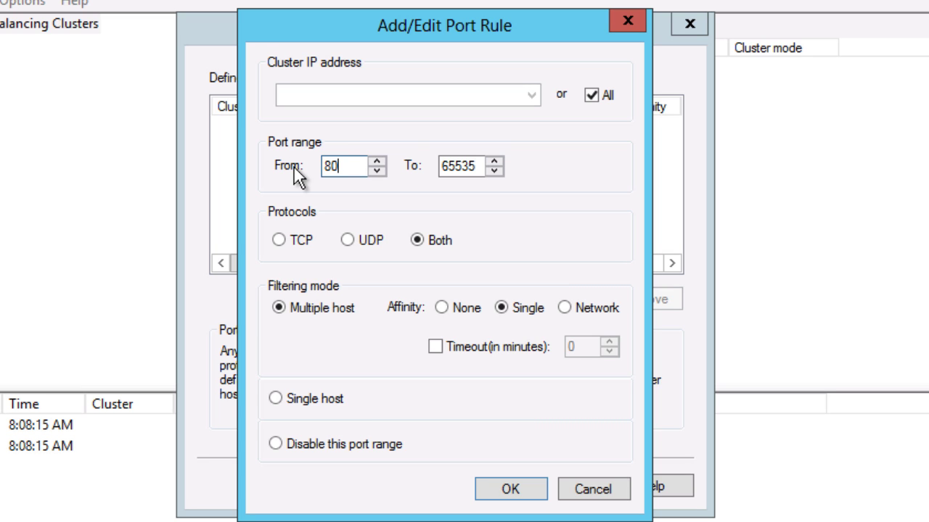
key("Tab")
type("80")
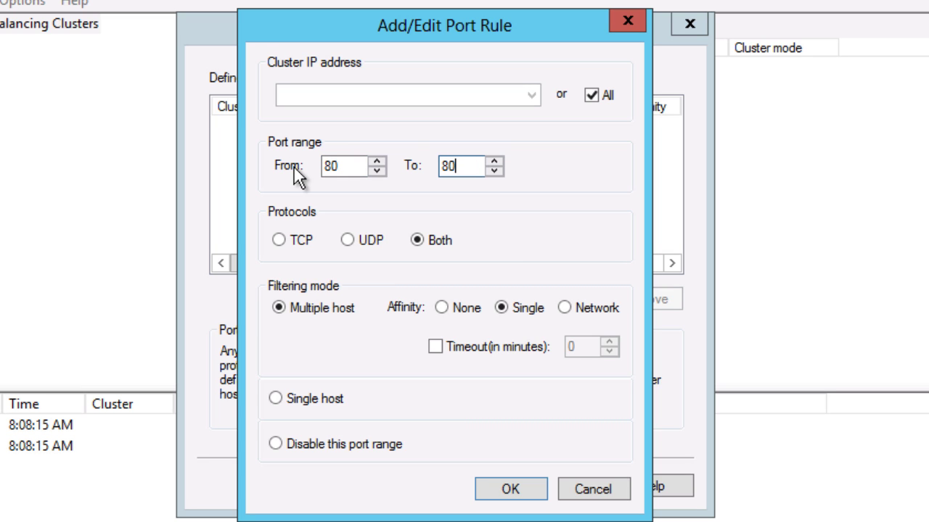
left_click(451, 311)
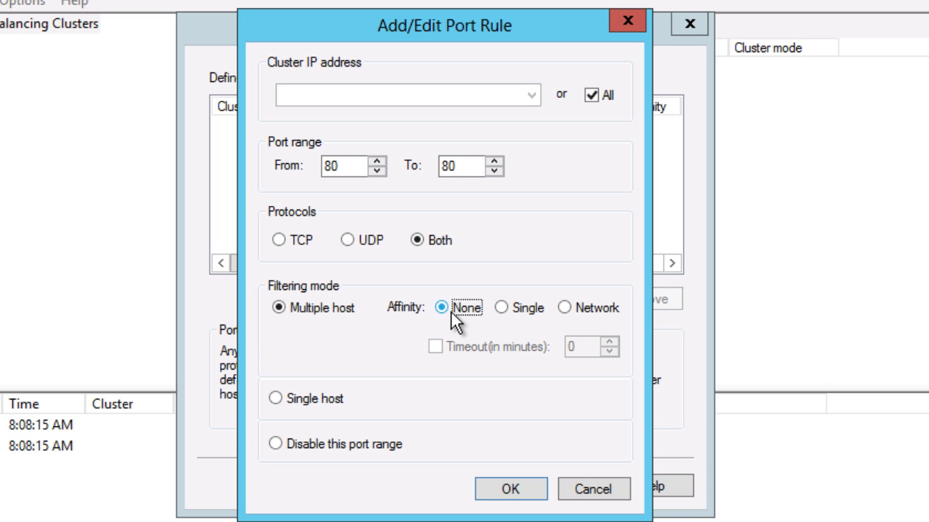
left_click(531, 497)
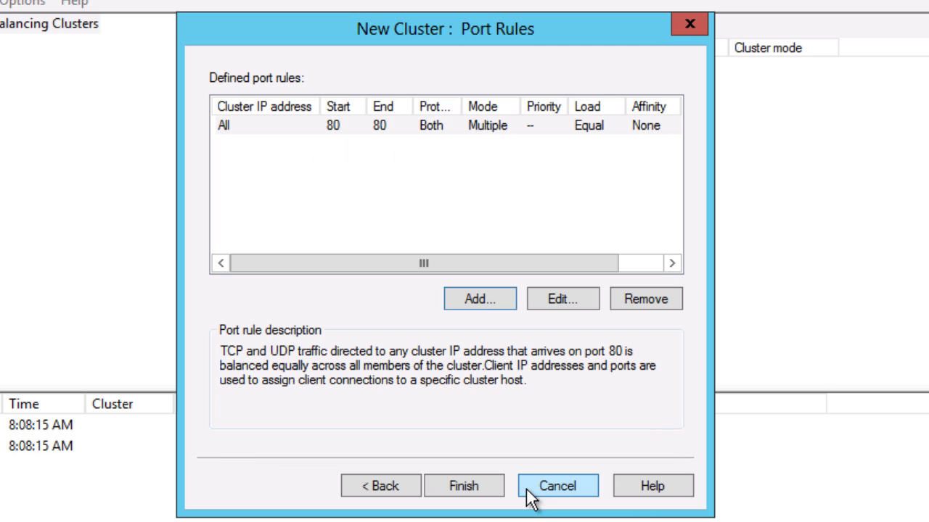
Step: Add a port 443–443 rule with Affinity None and finish creating the cluster
left_click(473, 291)
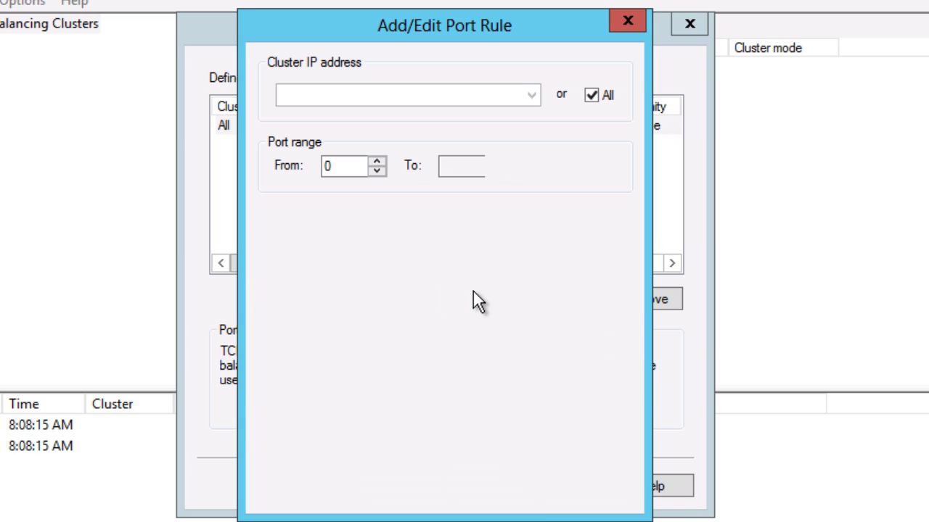
double_click(356, 166)
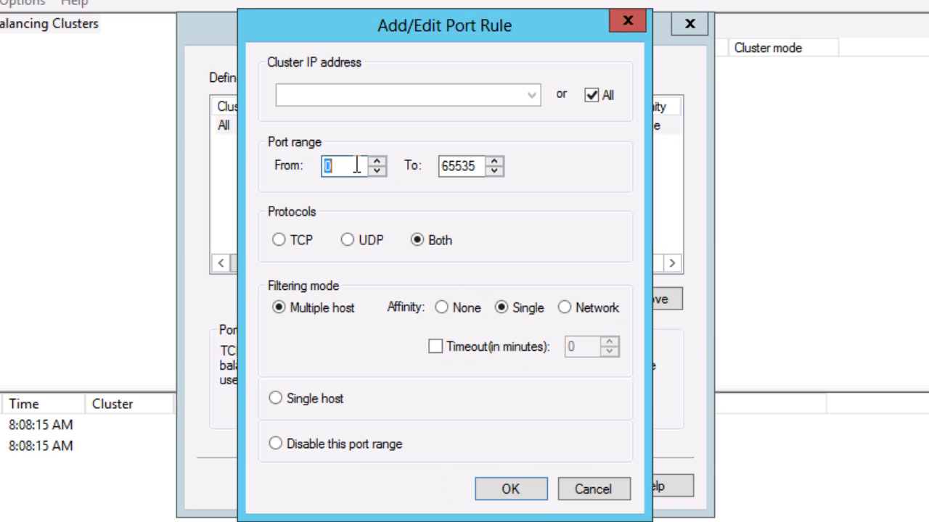
type("443")
key("Tab")
type("443")
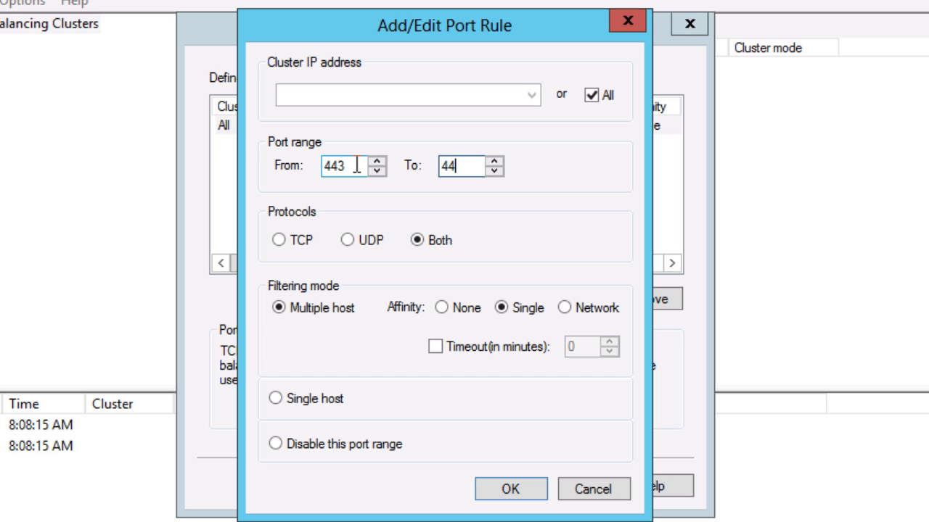
left_click(454, 310)
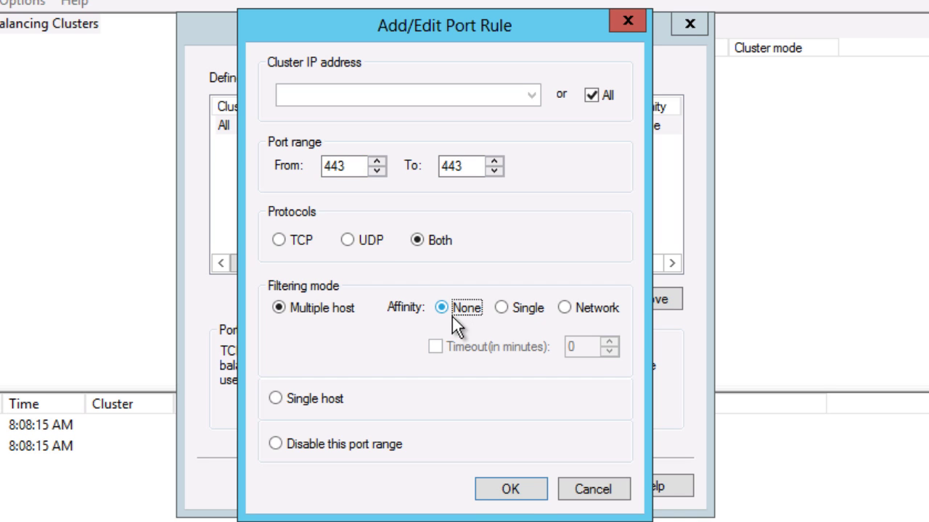
left_click(526, 489)
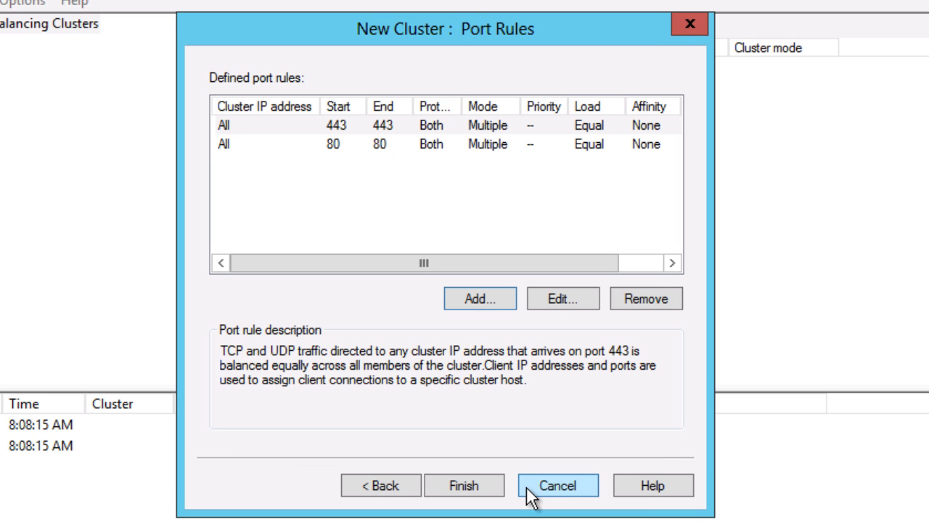
left_click(471, 485)
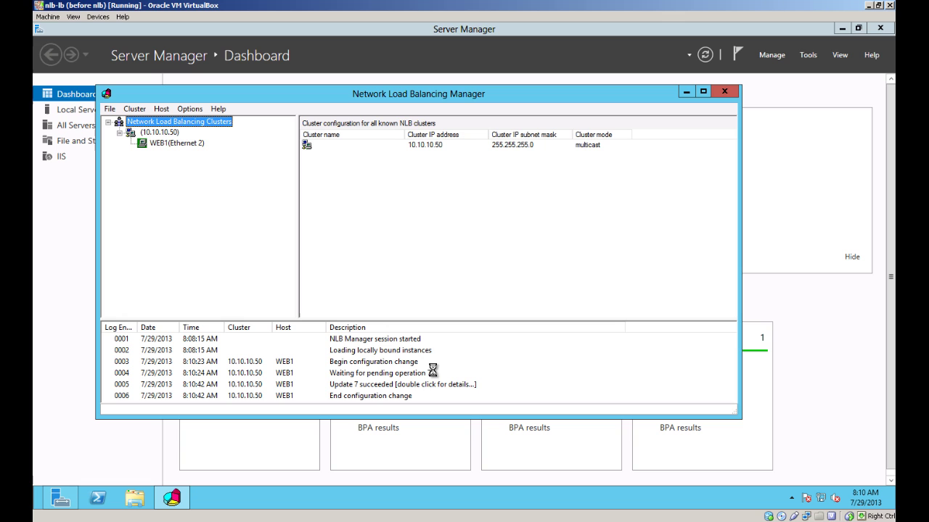
Step: Add host 10.10.10.12 (WEB2) on Ethernet 2 with priority 2 to cluster 10.10.10.50
left_click(151, 134)
right_click(150, 134)
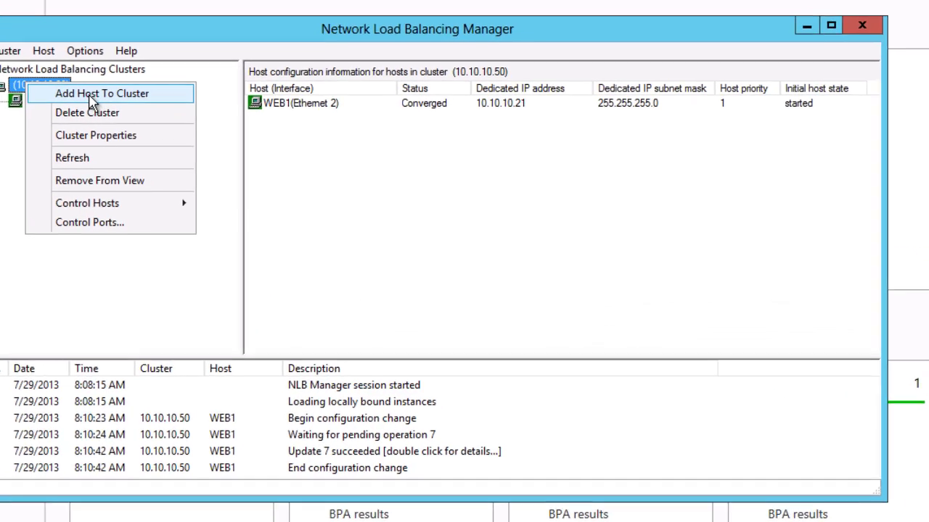
left_click(186, 139)
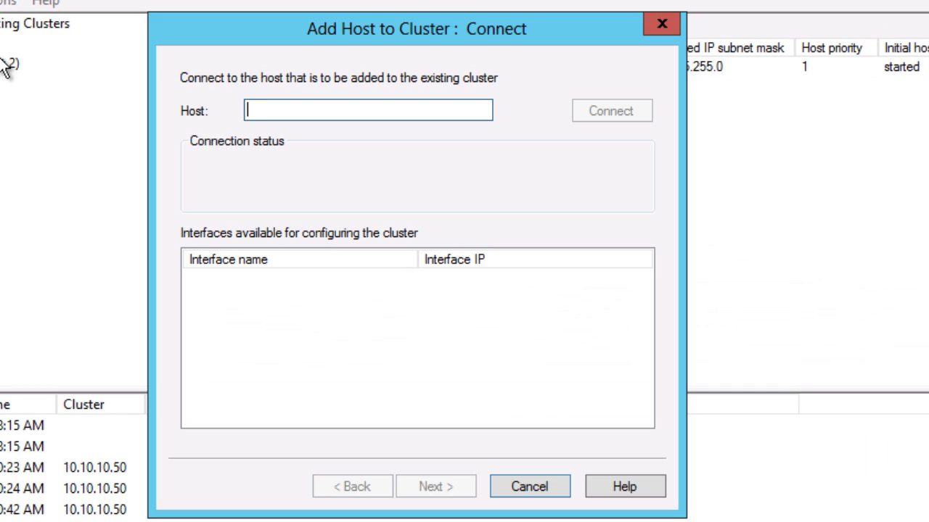
type("10.")
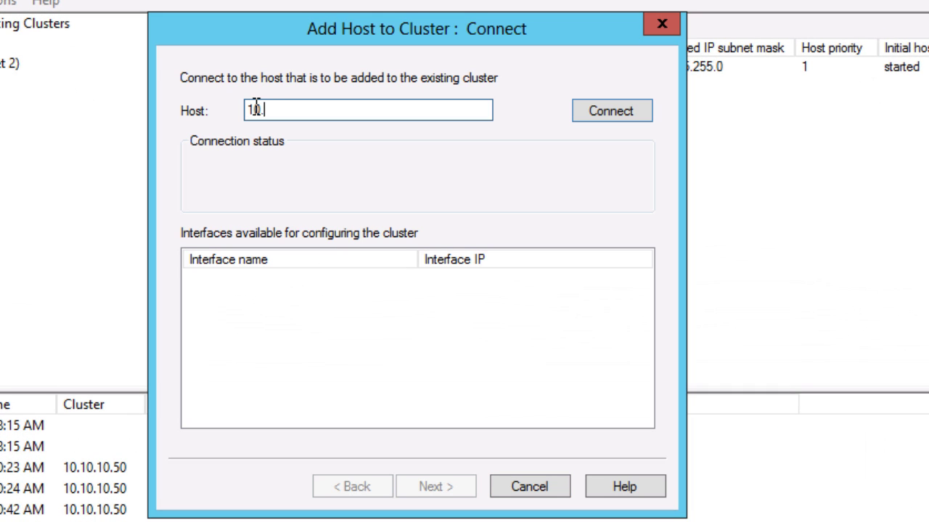
type("10.10.12")
key("Return")
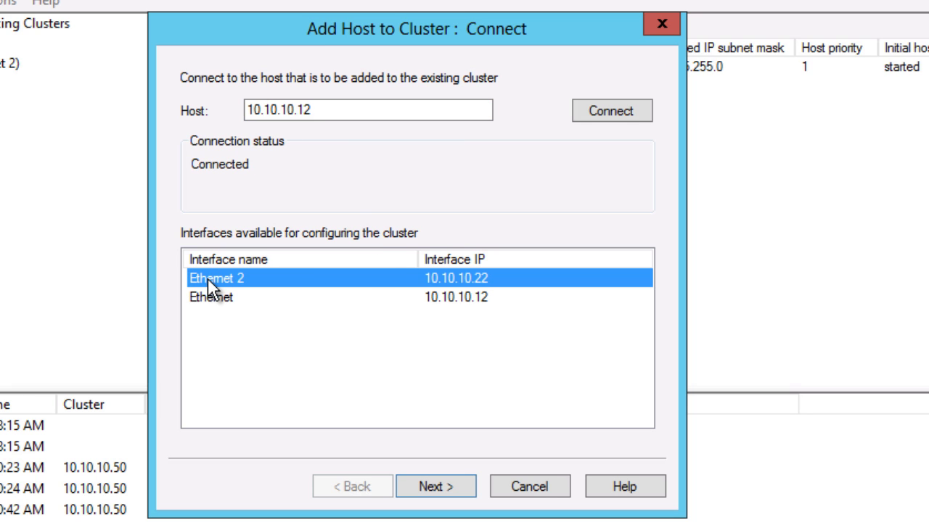
left_click(444, 490)
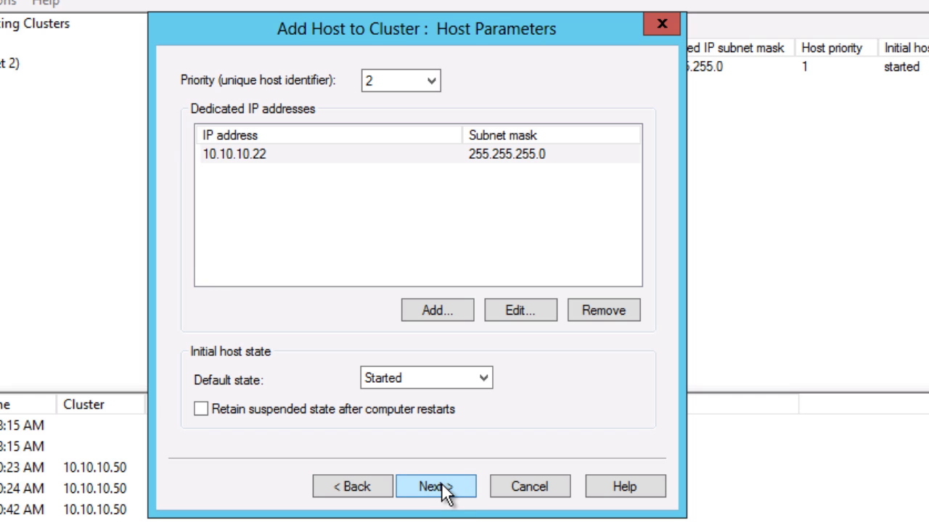
left_click(444, 490)
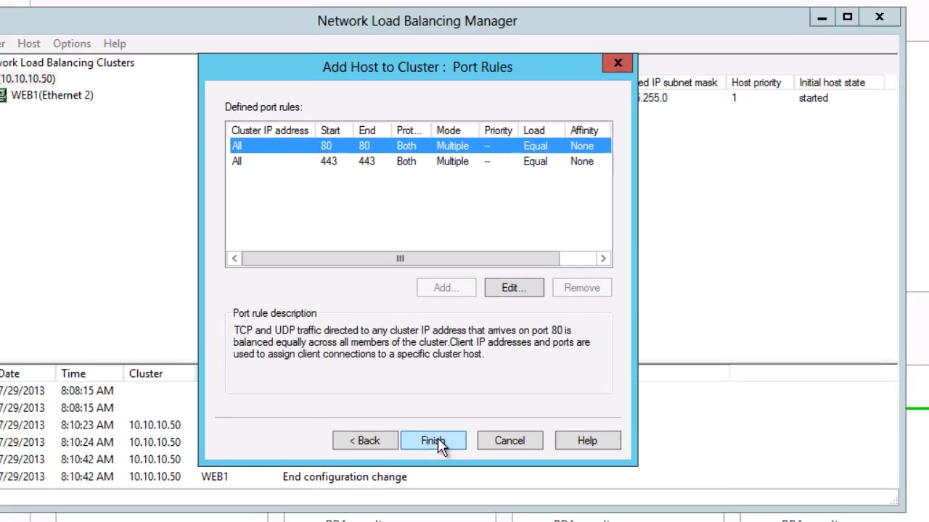
left_click(439, 487)
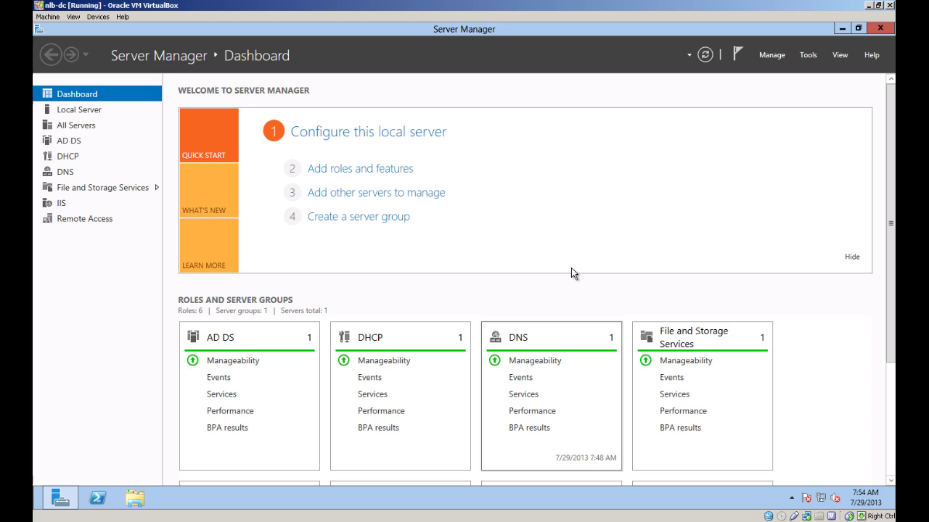
key("super+r")
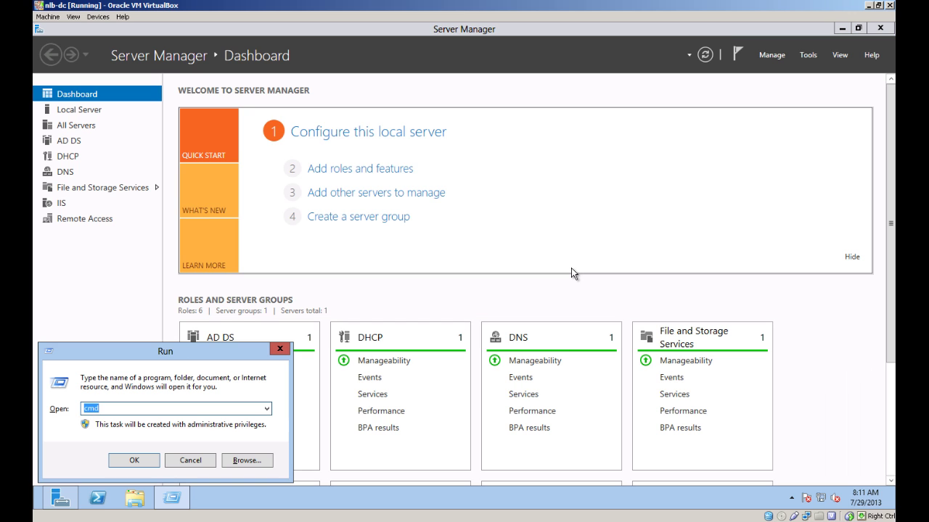
type("iexplore http:")
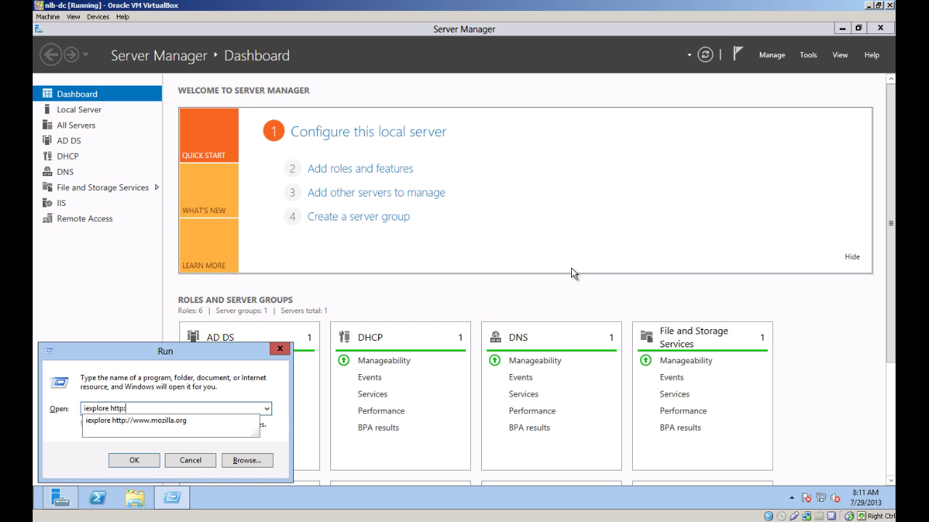
type("//10.")
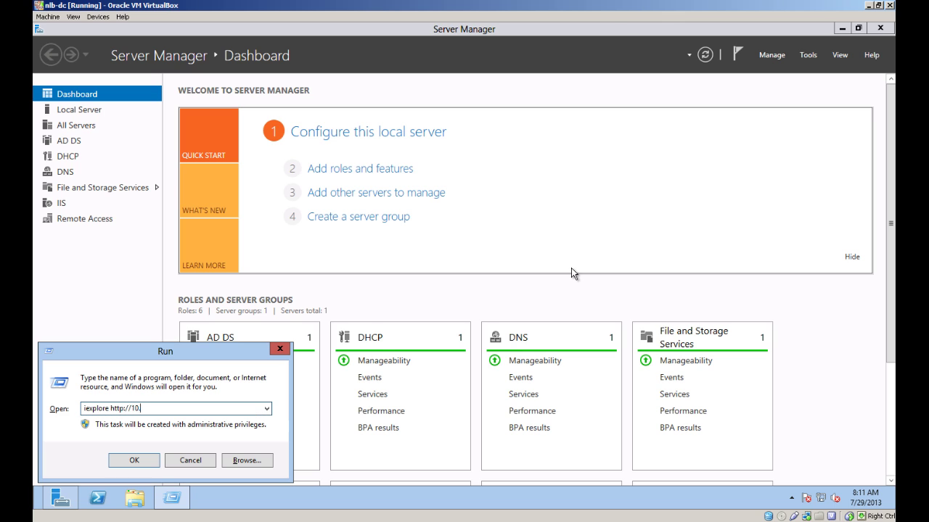
type("10.10.11/demo.php")
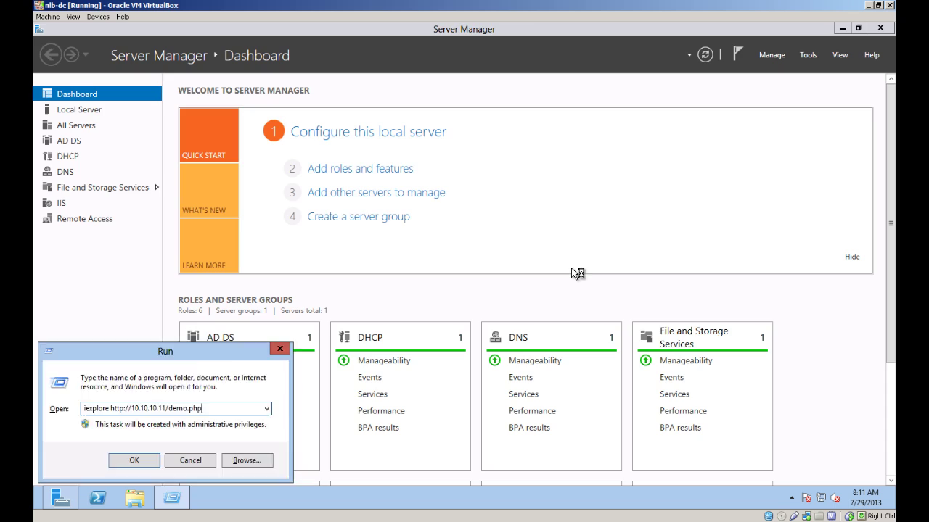
key("Return")
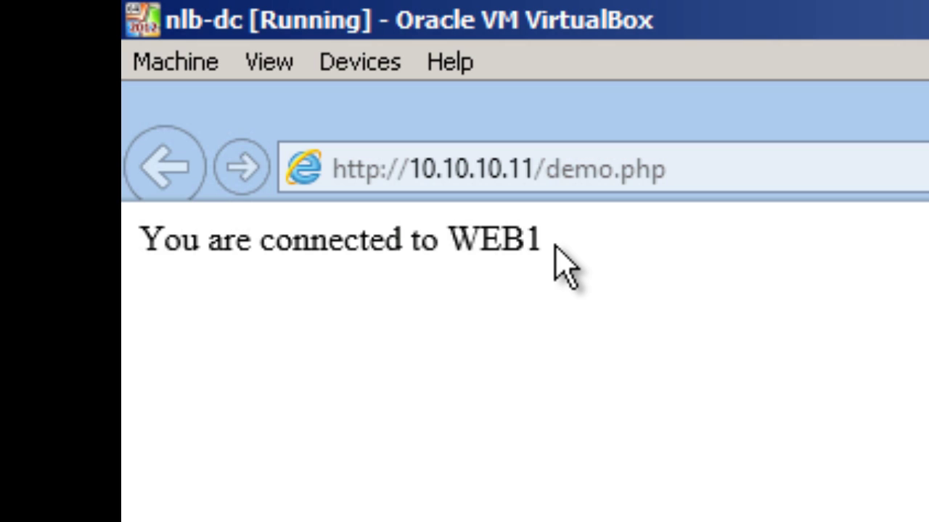
Step: Load demo.php from 10.10.10.12 instead
left_click(522, 176)
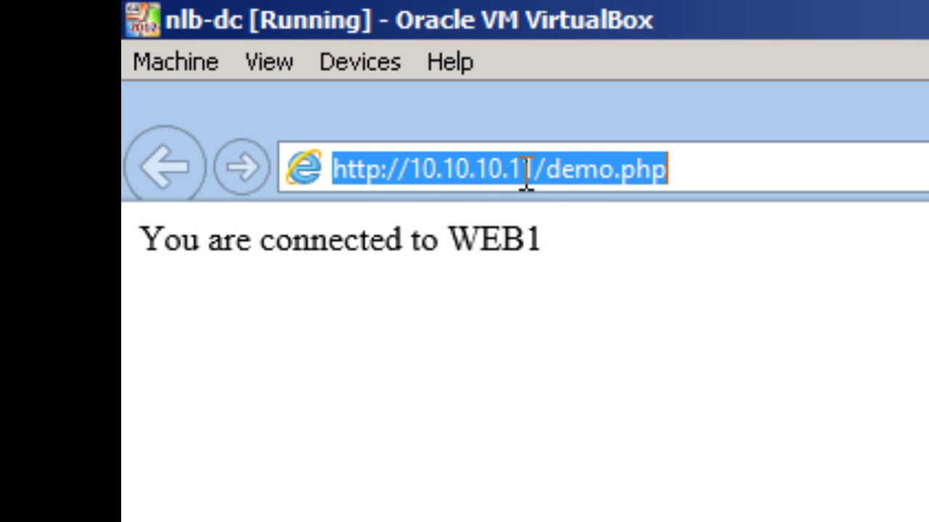
left_click(522, 176)
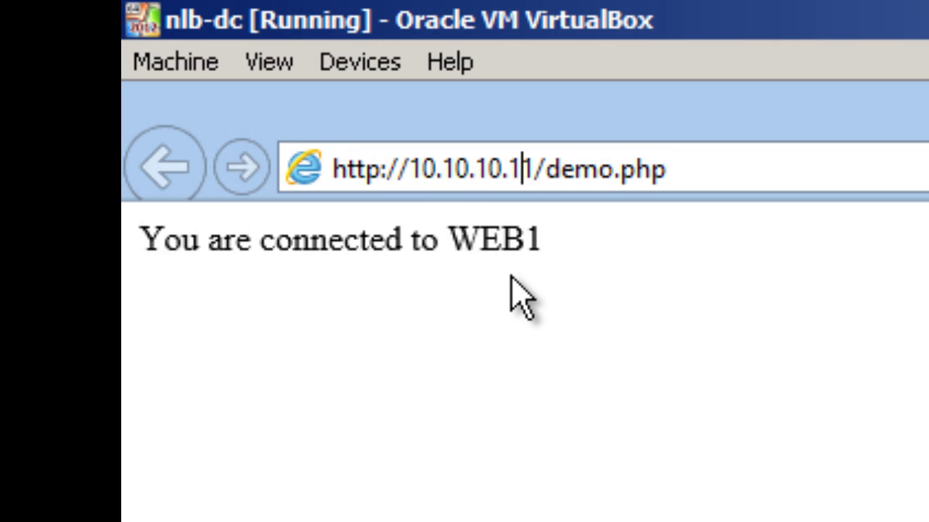
key("Delete")
type("2")
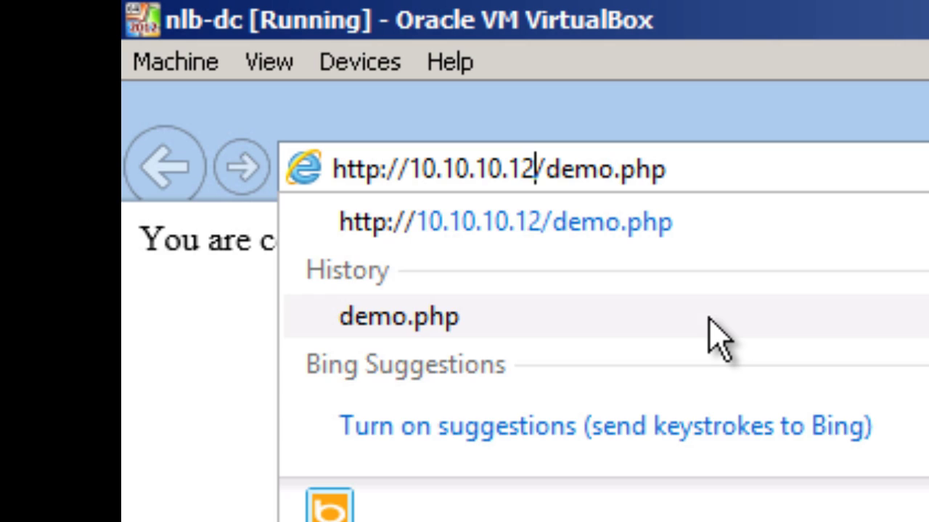
key("Return")
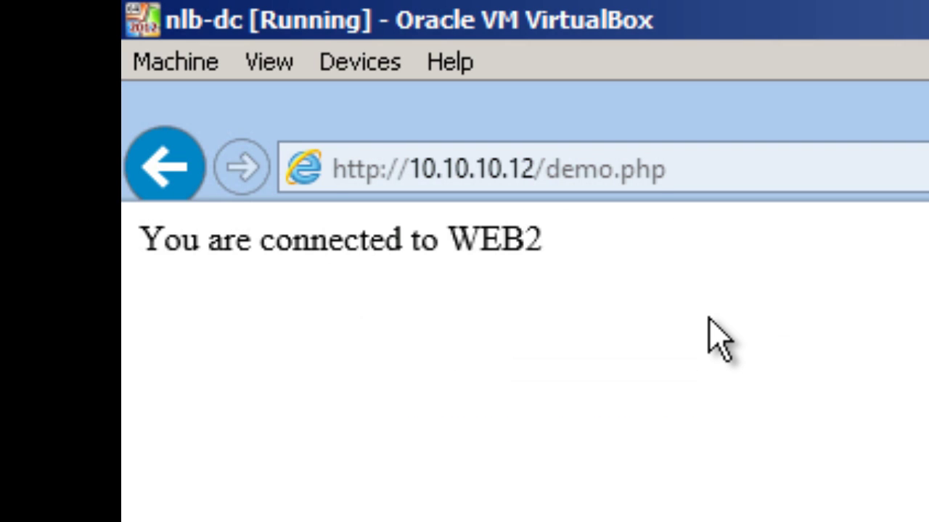
Step: Load demo.php from cluster address 10.10.10.50, which answers from WEB2
left_click(511, 169)
left_click(509, 169)
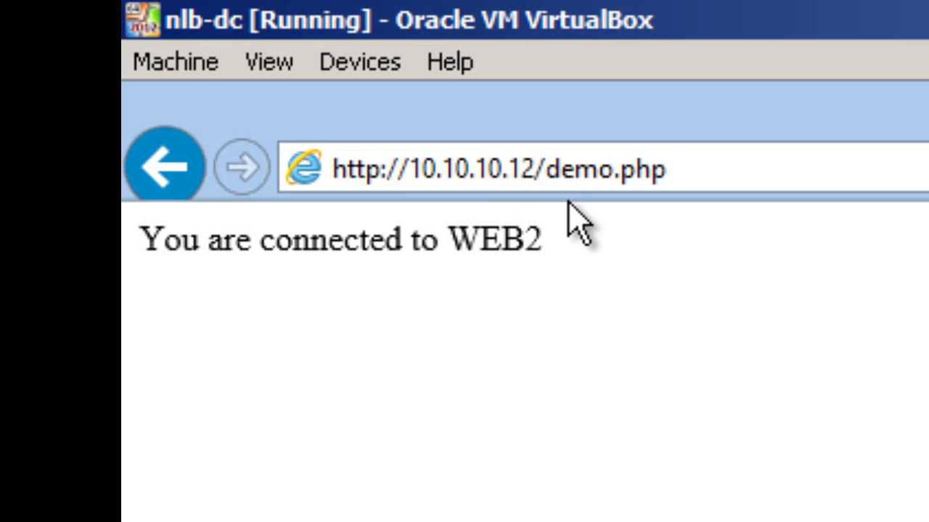
key("Delete")
key("Delete")
type("50")
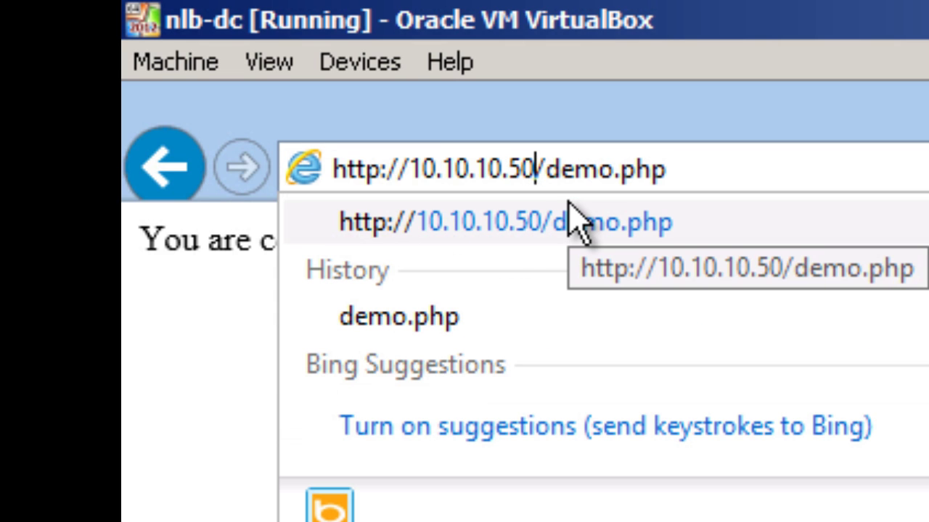
key("Return")
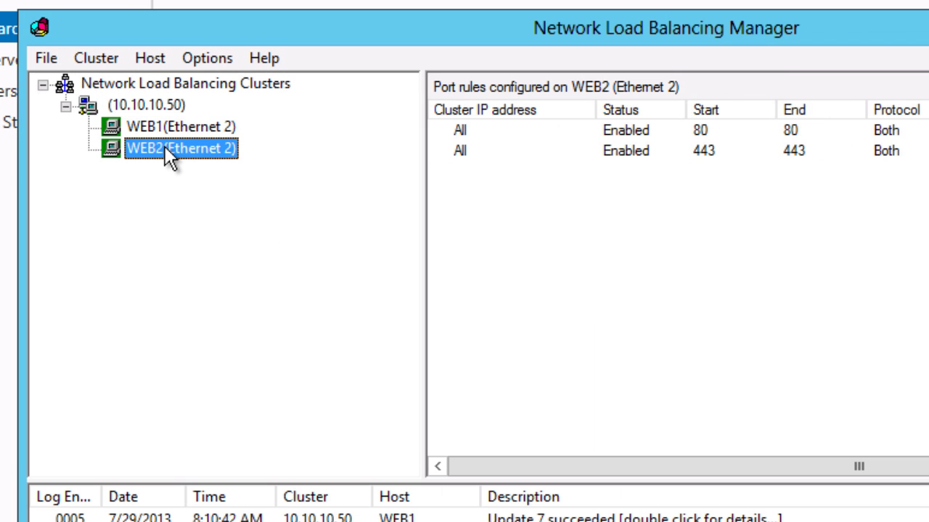
Step: Stop host WEB2 in NLB Manager, then reload 10.10.10.50/demo.php to confirm WEB1 now answers
right_click(164, 146)
mouse_move(246, 259)
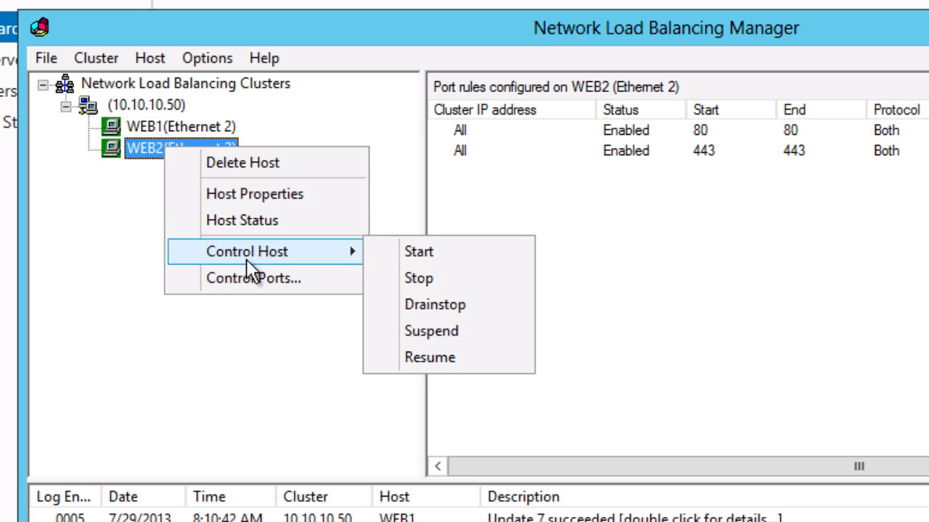
left_click(421, 280)
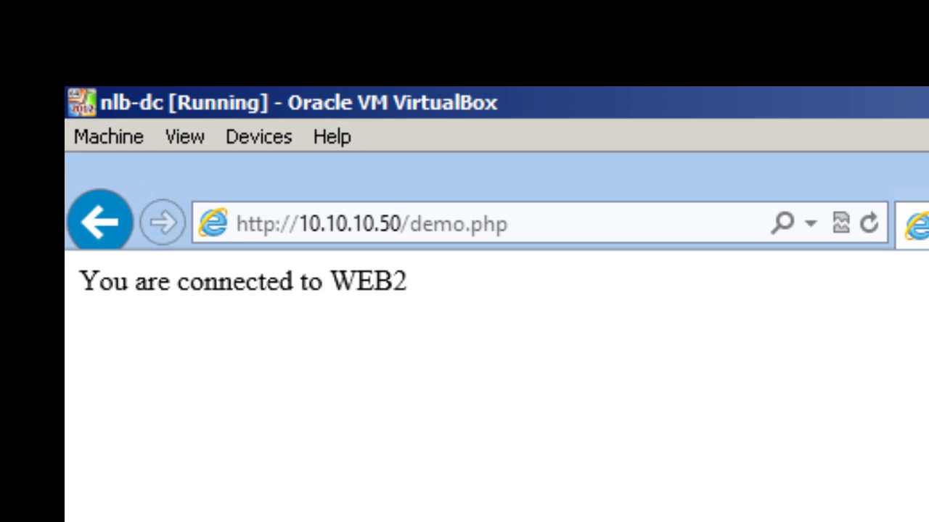
left_click(870, 224)
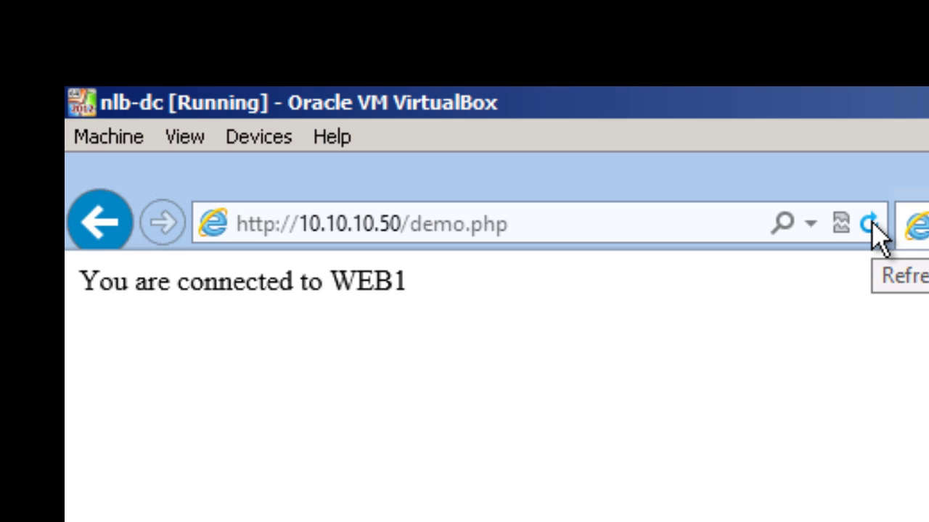